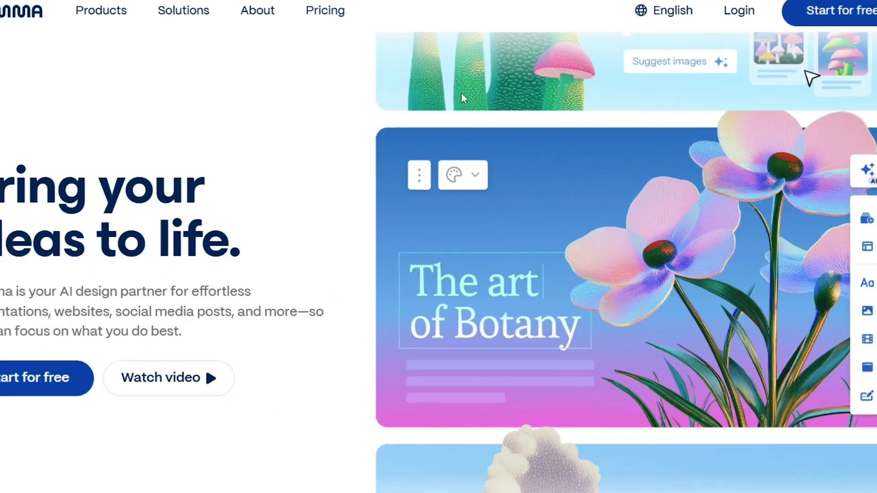
pyautogui.scroll(-4, 455, 128)
pyautogui.scroll(-5, 457, 132)
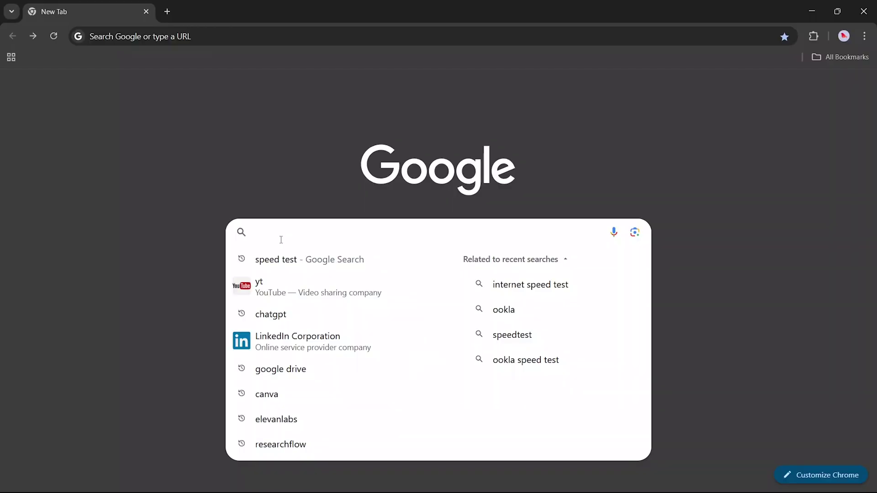
# Step: Go to gamma.app and look over the homepage's product sections
pyautogui.write('gamma')
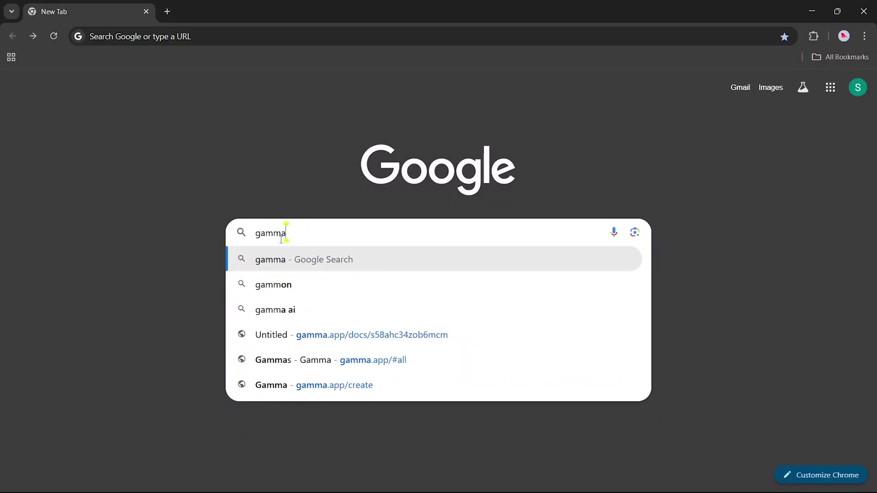
pyautogui.write('.app')
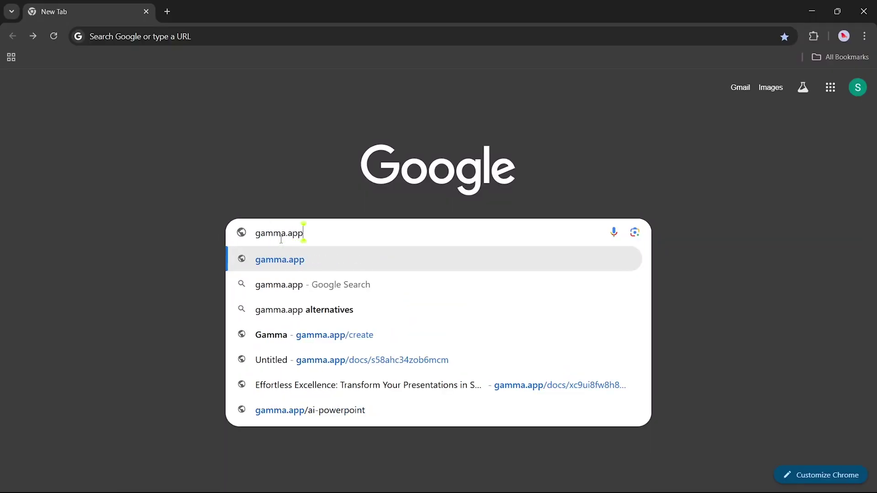
pyautogui.press('Return')
pyautogui.scroll(-6, 457, 132)
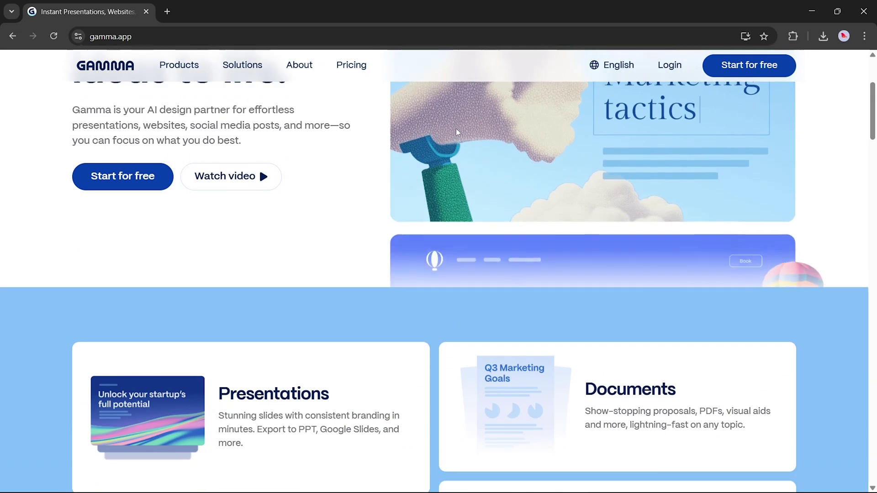
pyautogui.scroll(-7, 455, 131)
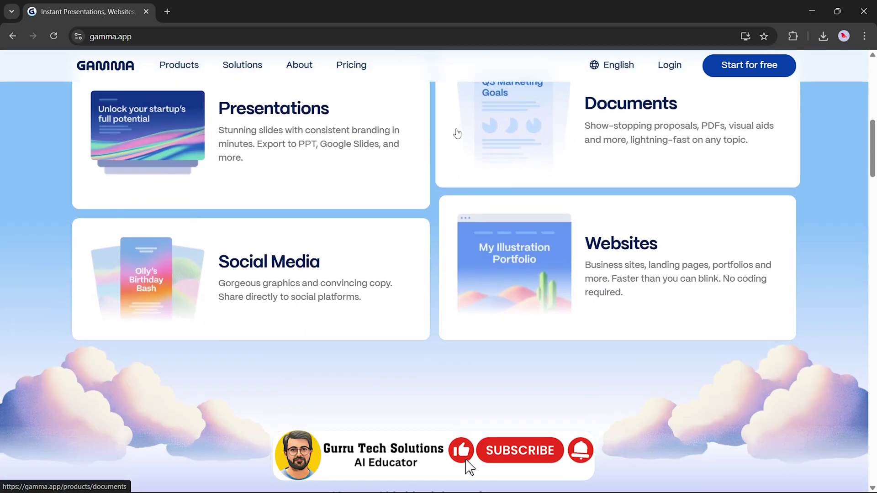
pyautogui.scroll(-8, 456, 132)
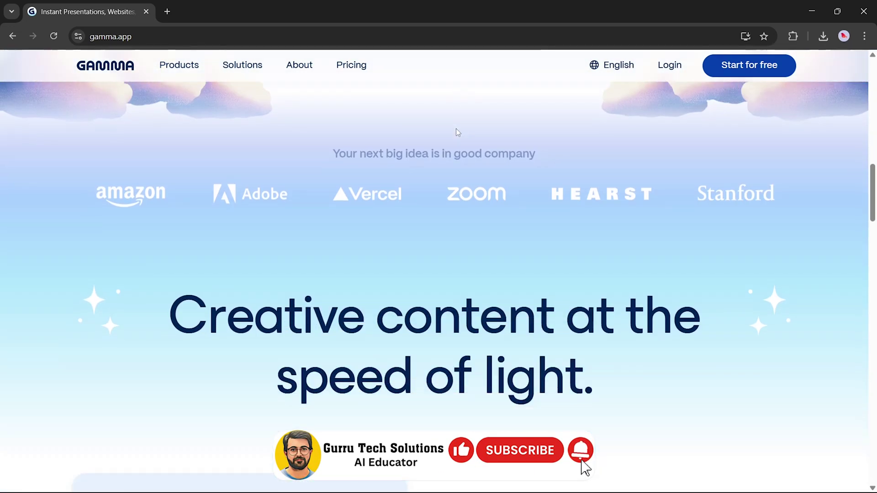
pyautogui.scroll(-2, 458, 132)
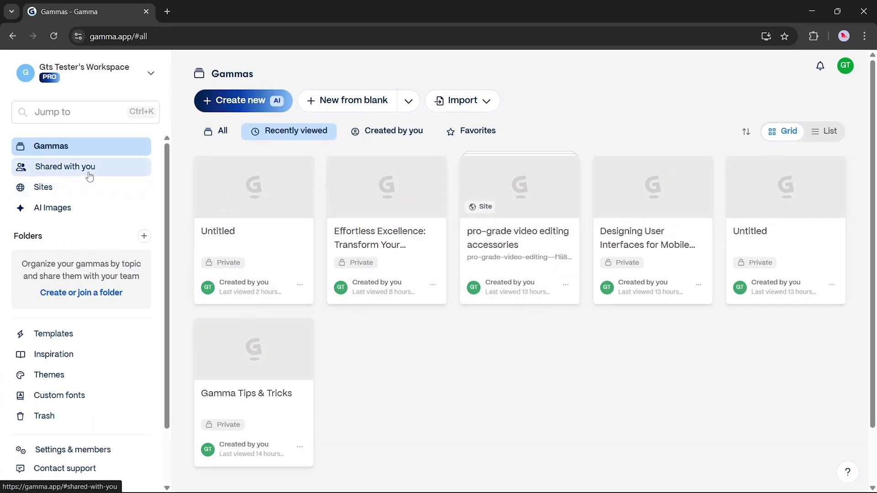
# Step: View the Shared with you, Sites and AI Images pages and the folder creation dialog, leaving it without creating a folder
pyautogui.click(89, 176)
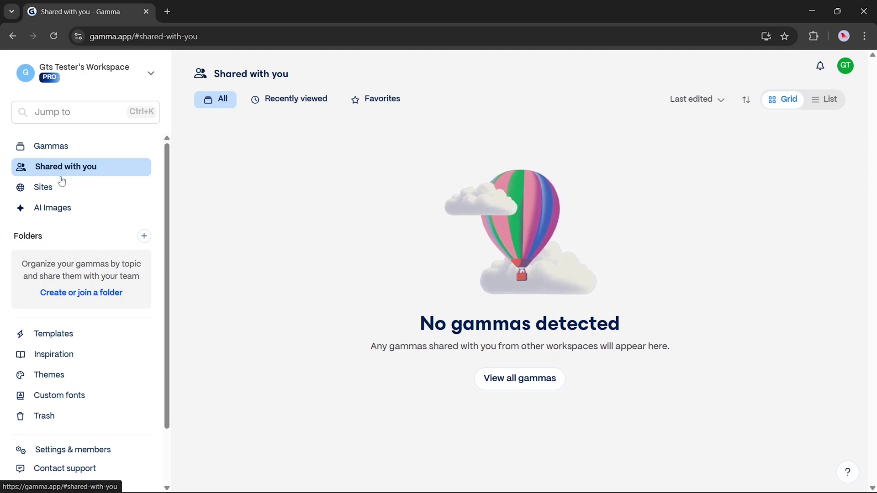
pyautogui.click(50, 187)
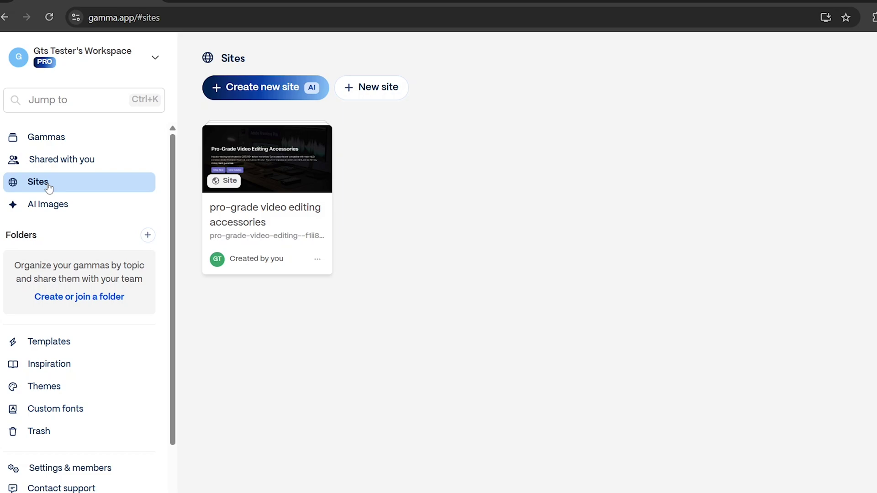
pyautogui.click(48, 204)
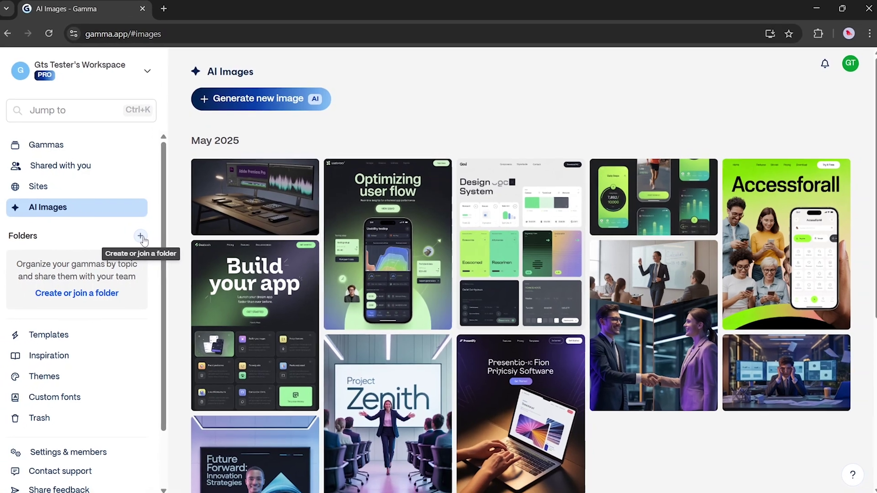
pyautogui.click(140, 237)
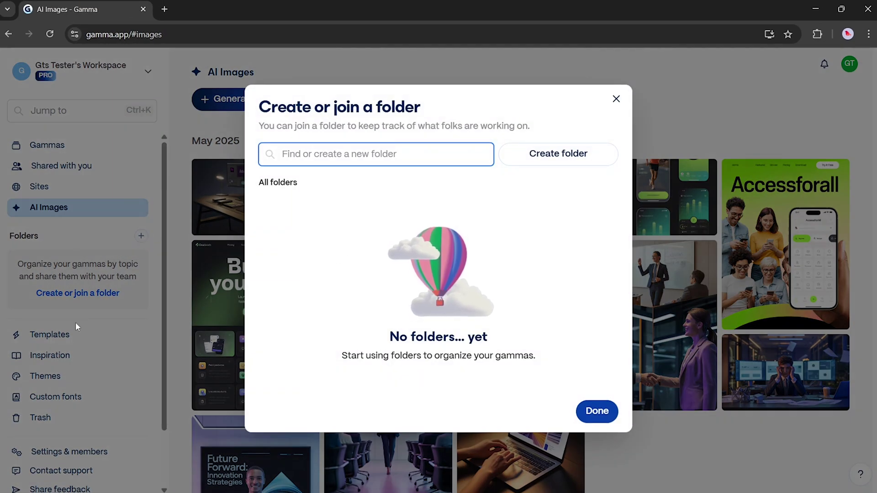
pyautogui.click(93, 326)
# Step: Browse the Templates page through its Projects & Collaboration and Sales & Marketing sections
pyautogui.click(52, 338)
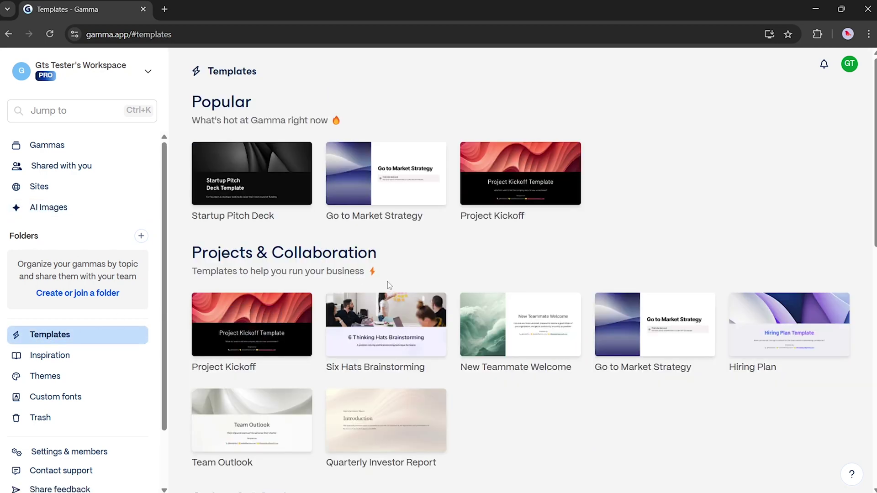
pyautogui.scroll(-3, 388, 281)
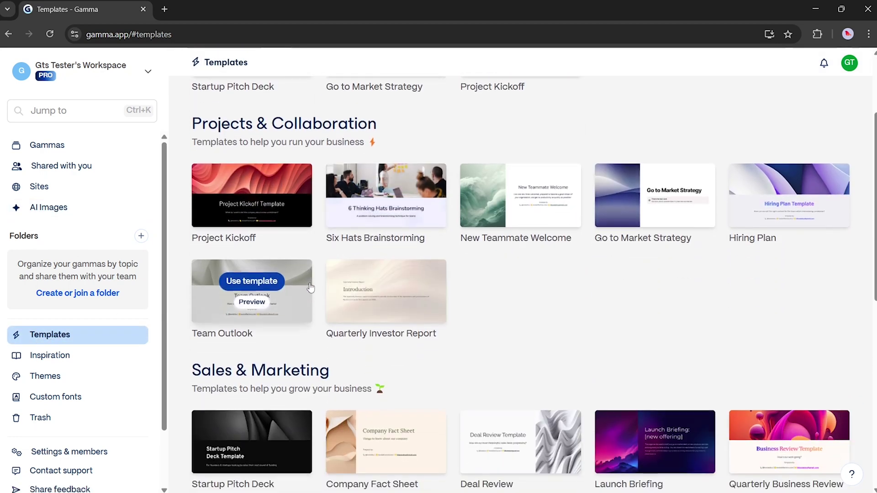
pyautogui.scroll(-2, 309, 287)
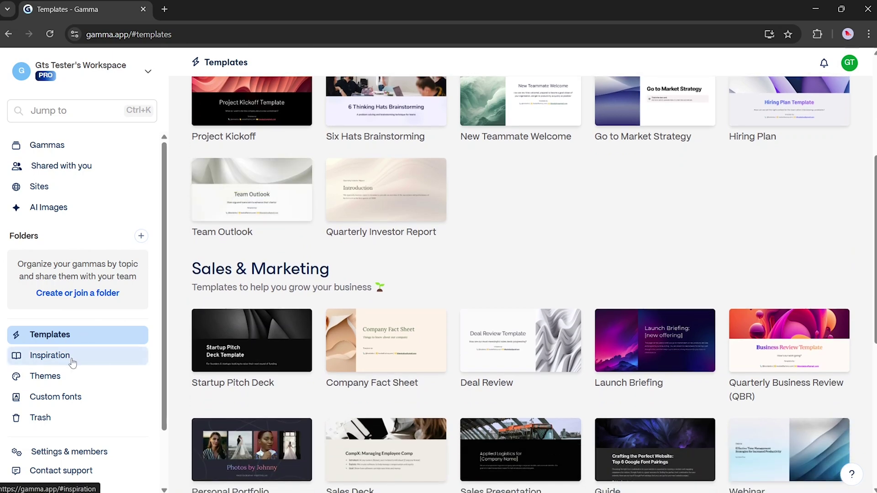
# Step: Browse the example gammas on the Inspiration page from Startup Stories to Growth Playbook
pyautogui.click(73, 361)
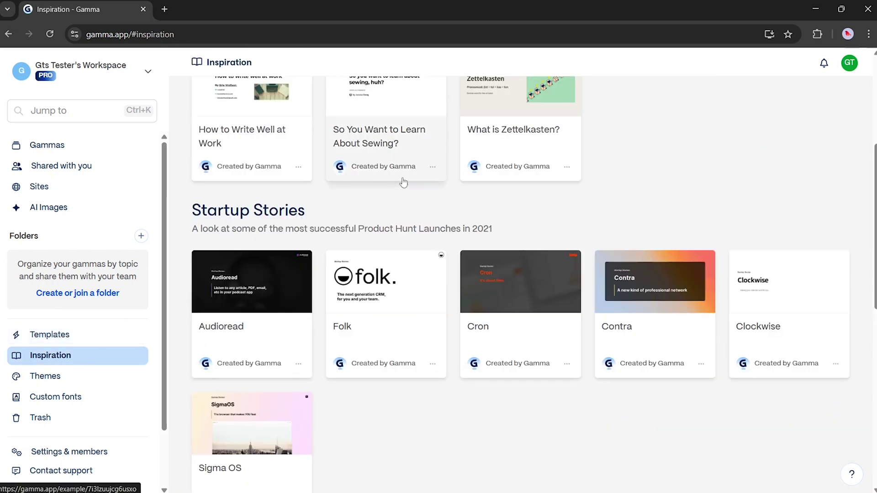
pyautogui.scroll(4, 402, 181)
pyautogui.scroll(-3, 404, 181)
pyautogui.scroll(-6, 403, 183)
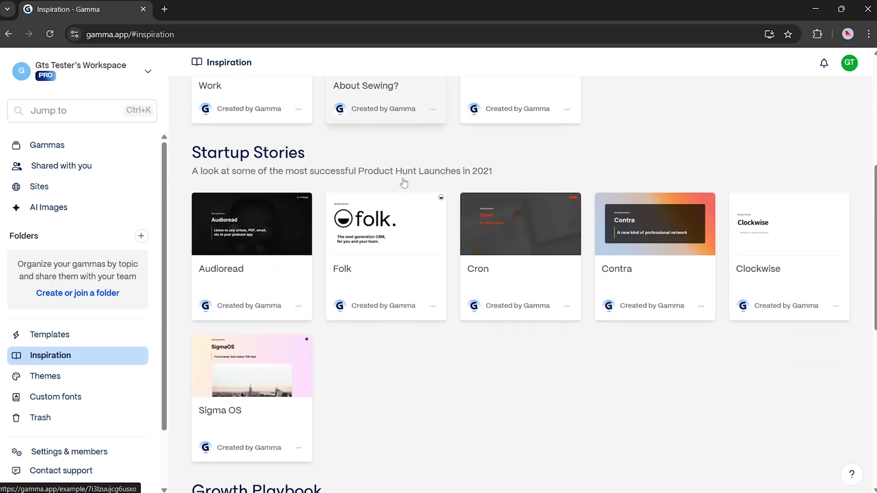
pyautogui.scroll(-5, 405, 204)
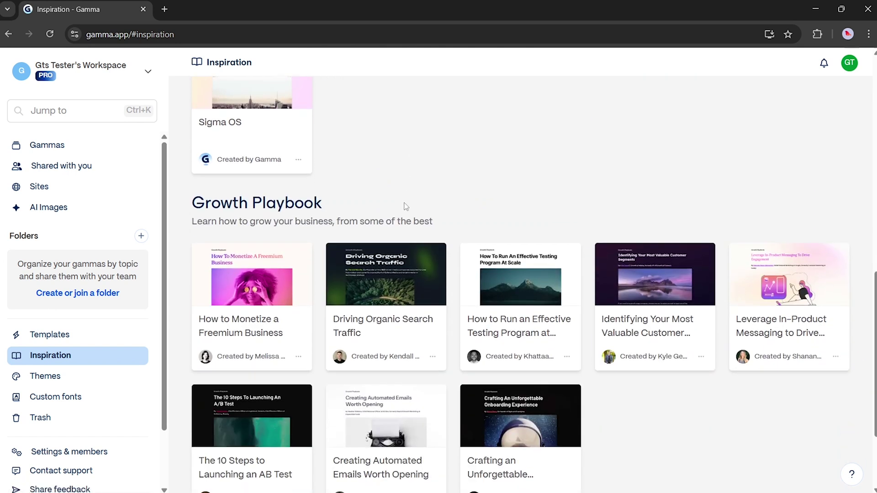
pyautogui.scroll(-1, 371, 284)
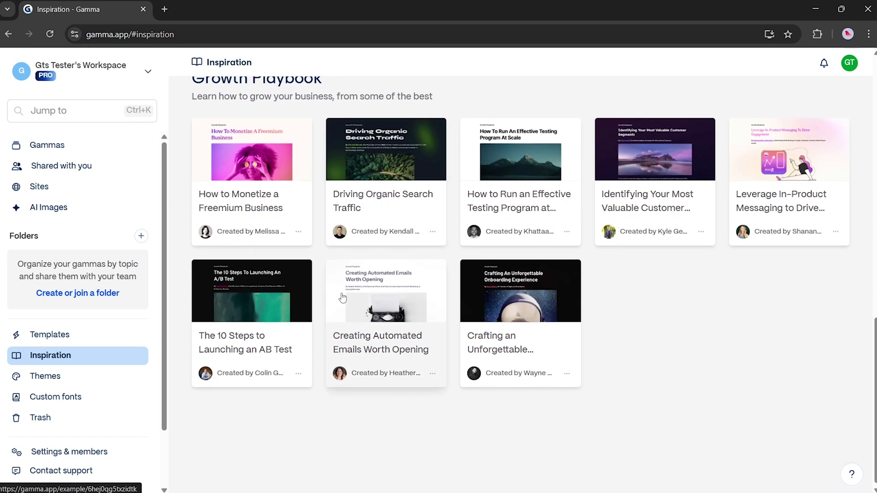
# Step: View the workspace's Themes, Custom fonts and Trash pages
pyautogui.click(66, 386)
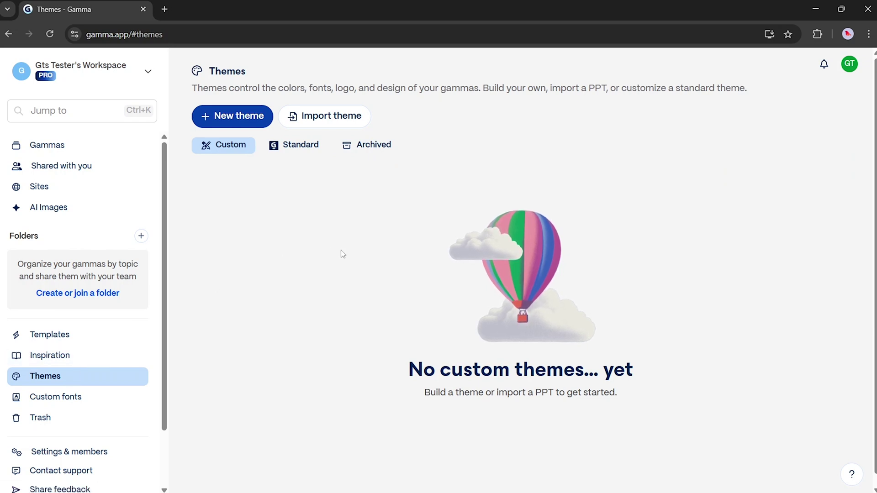
pyautogui.click(36, 399)
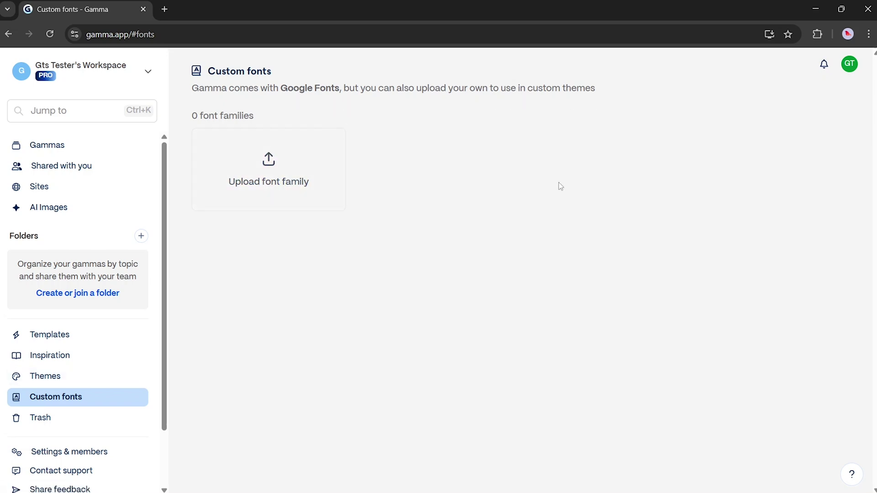
pyautogui.click(54, 419)
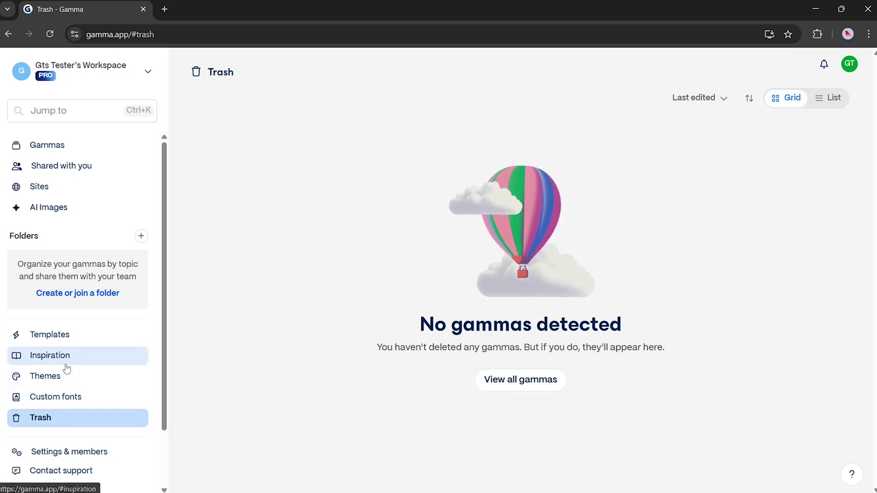
# Step: Return to the Gammas page and start a new AI creation from a one-line prompt with Generate
pyautogui.click(46, 147)
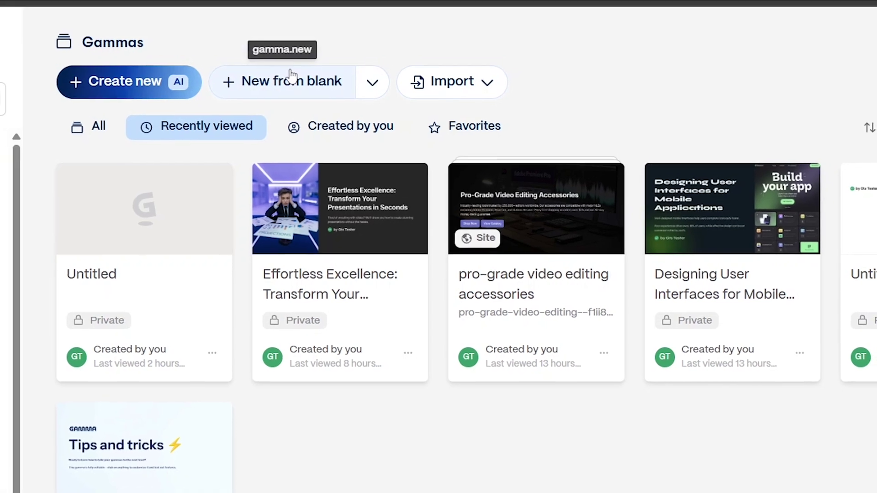
pyautogui.click(173, 96)
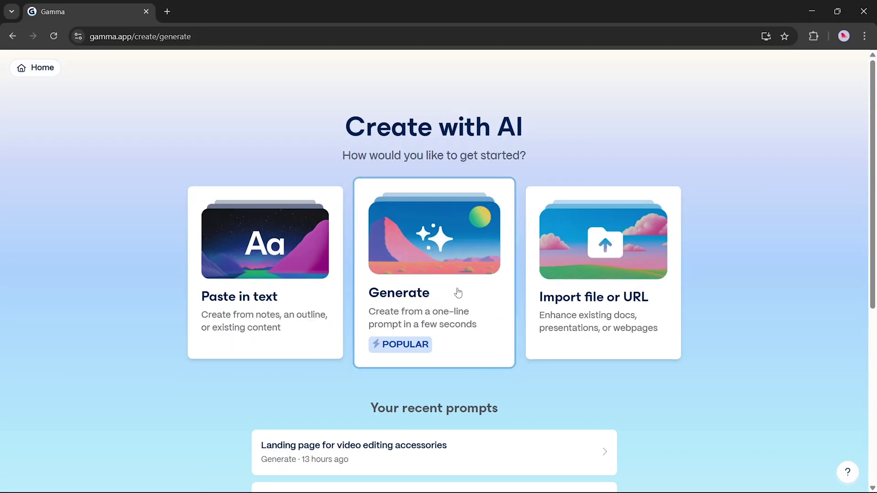
pyautogui.click(458, 293)
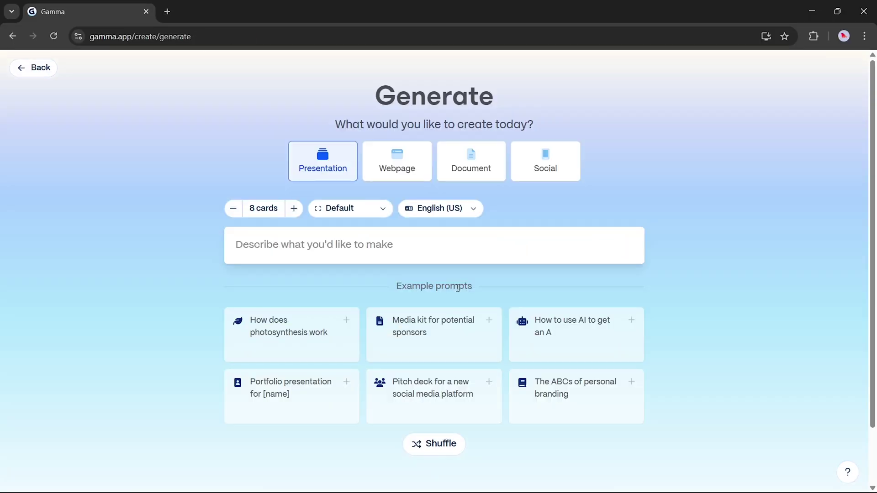
# Step: Paste the prompt about 'The Future of Renewable Energy: Innovations and Global Impact' and generate a 10-card presentation outline in English (US)
pyautogui.rightClick(371, 253)
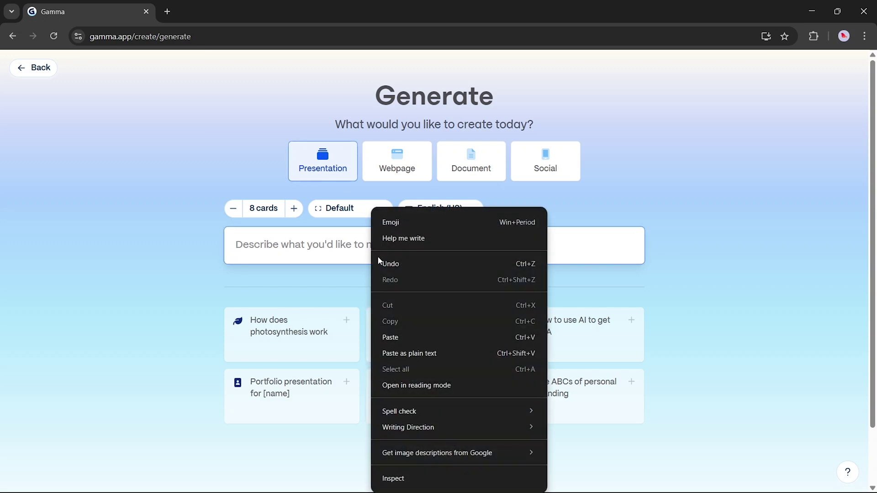
pyautogui.click(397, 338)
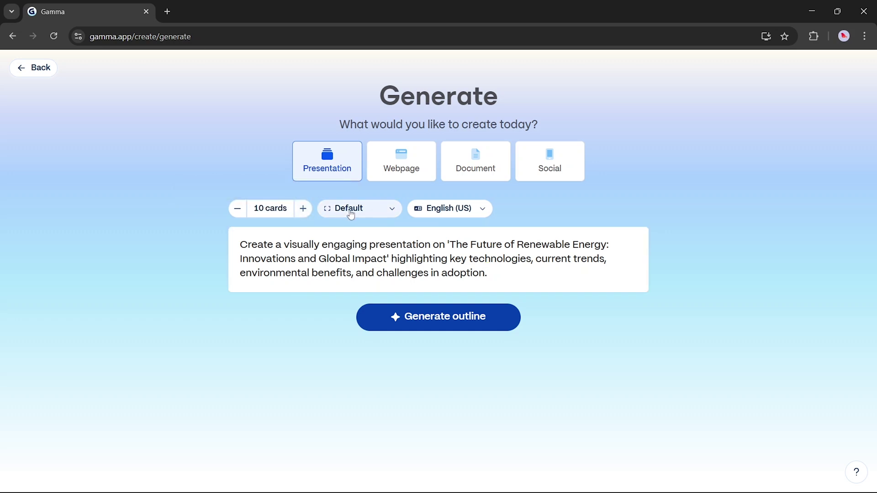
pyautogui.click(439, 214)
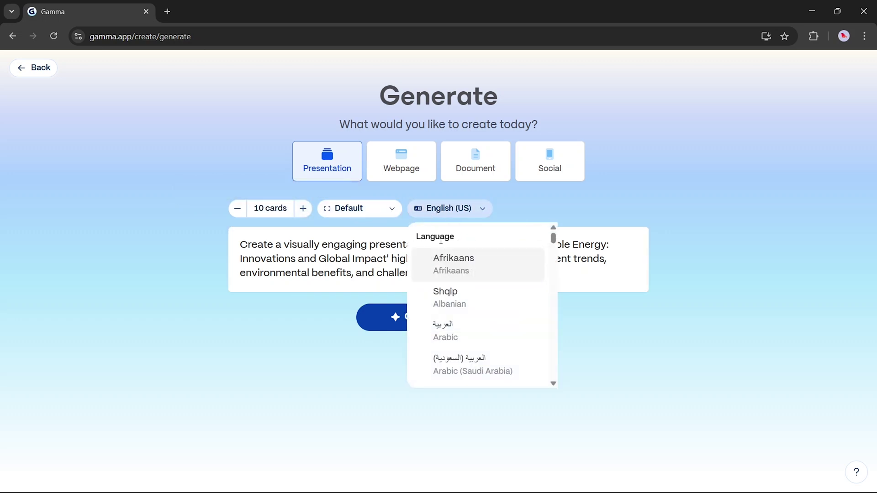
pyautogui.click(601, 209)
pyautogui.click(437, 320)
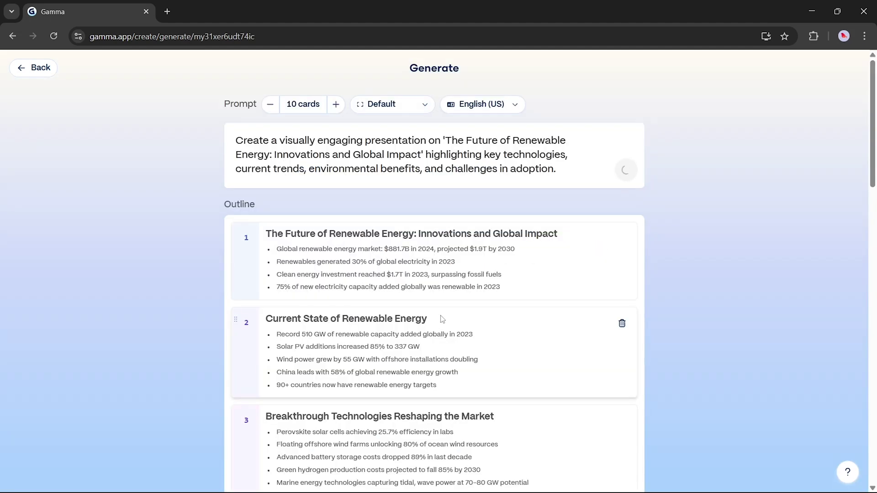
# Step: Apply the Alien theme to the presentation and set the amount of text per card to Brief
pyautogui.scroll(-20, 442, 319)
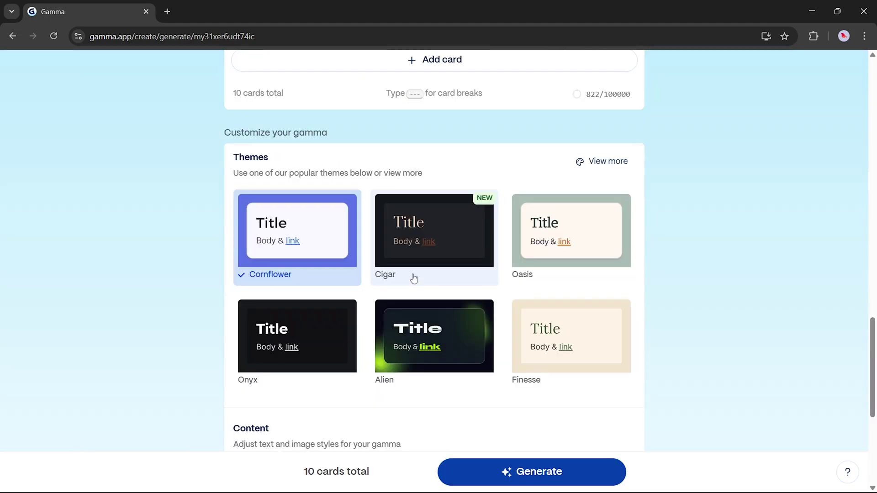
pyautogui.click(447, 326)
pyautogui.scroll(-4, 432, 345)
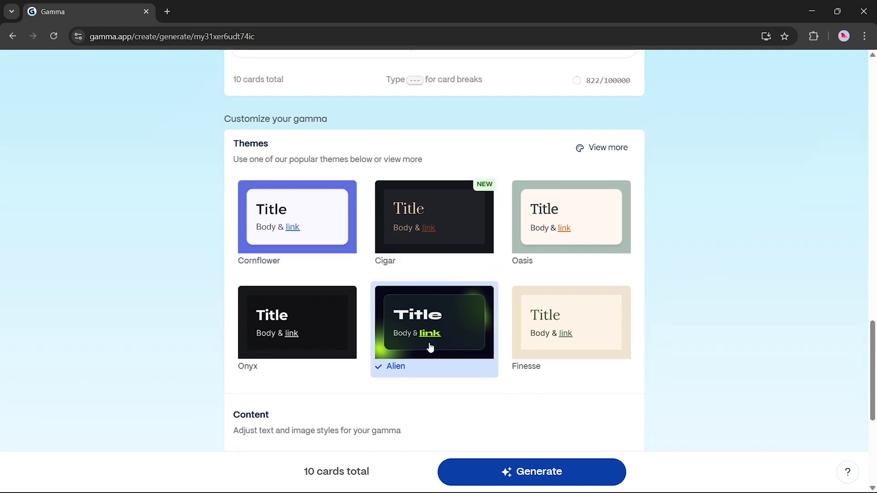
pyautogui.click(352, 319)
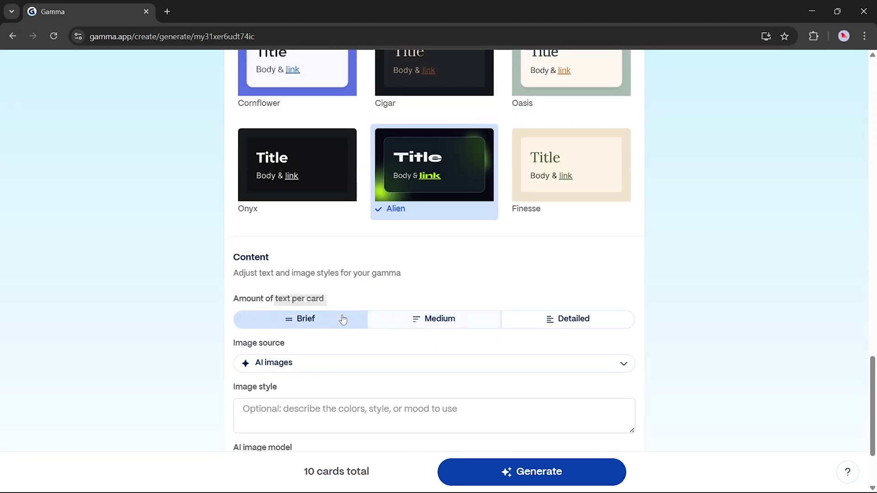
# Step: Keep AI images as the image source with the Ideogram 3 Turbo model and generate the presentation
pyautogui.scroll(-3, 422, 338)
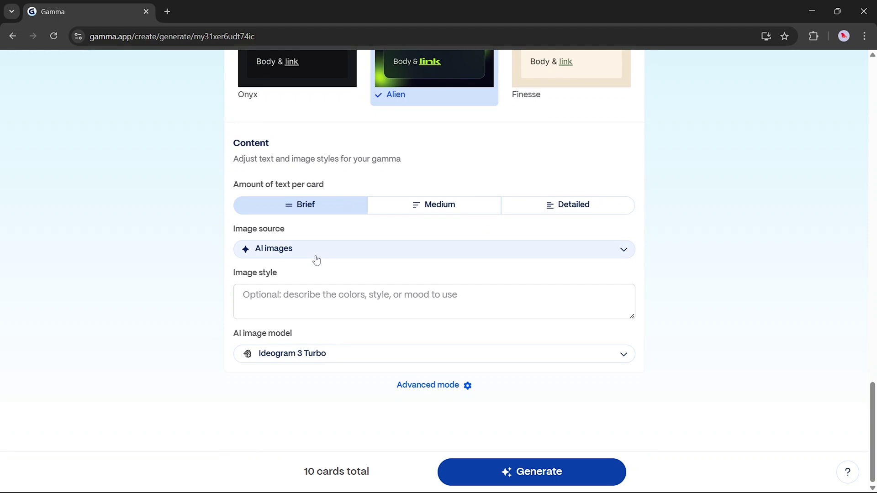
pyautogui.click(318, 257)
pyautogui.click(353, 248)
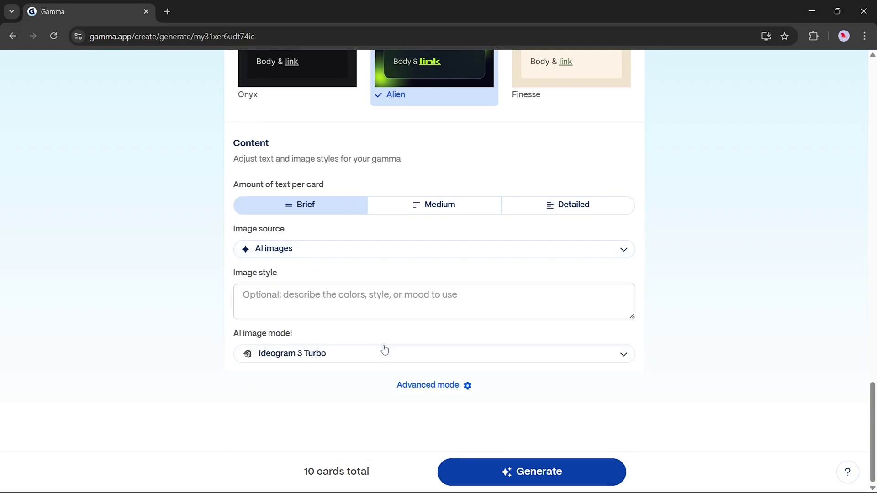
pyautogui.click(516, 472)
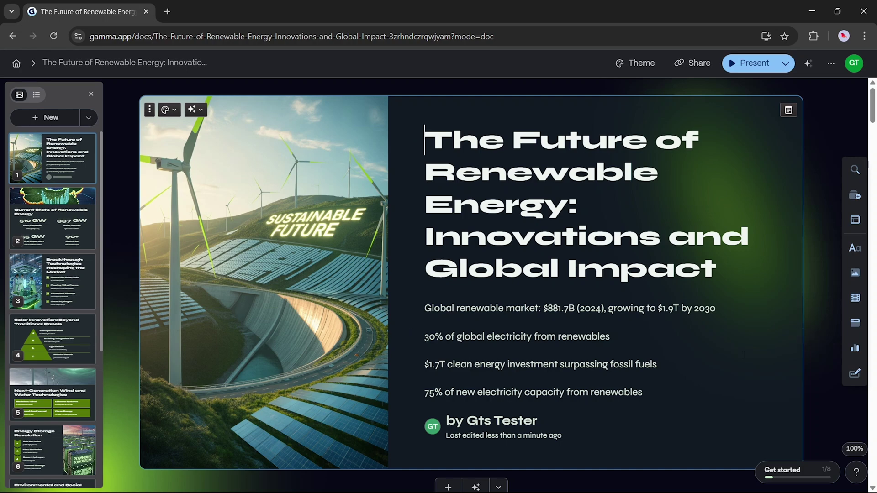
# Step: Look through the generated presentation from the title card to the Energy Storage Revolution card
pyautogui.scroll(-7, 743, 354)
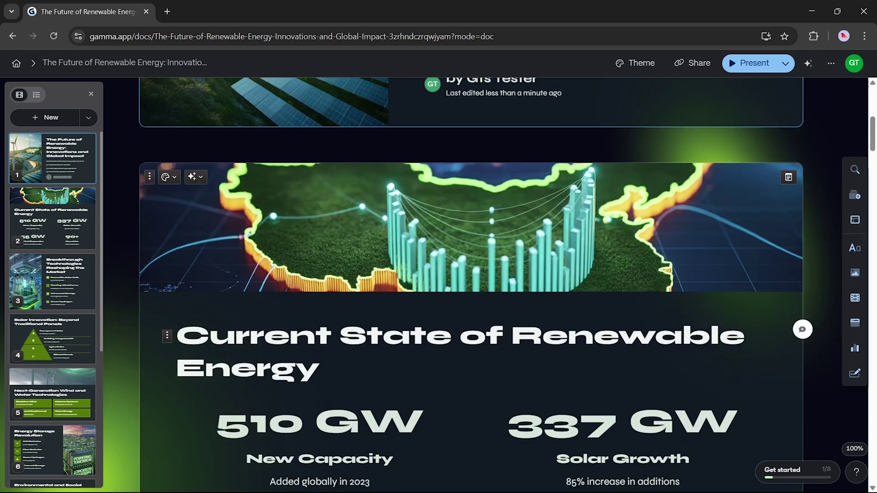
pyautogui.scroll(-7, 740, 351)
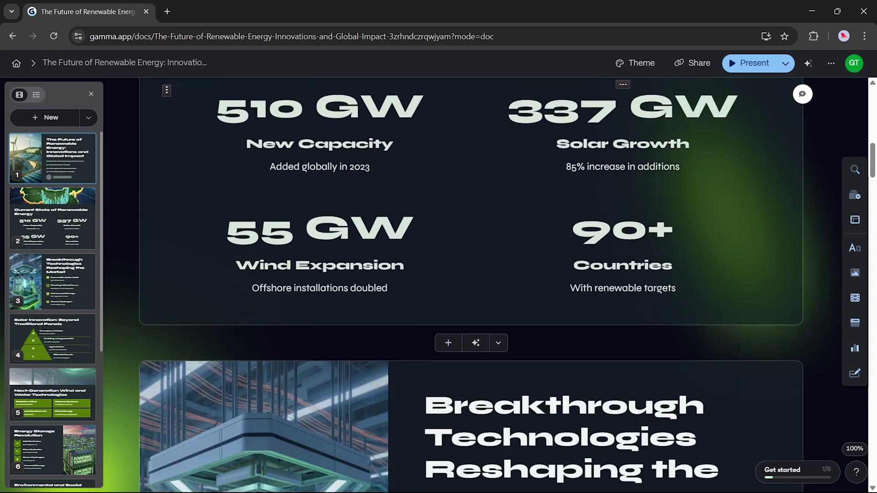
pyautogui.scroll(-15, 738, 347)
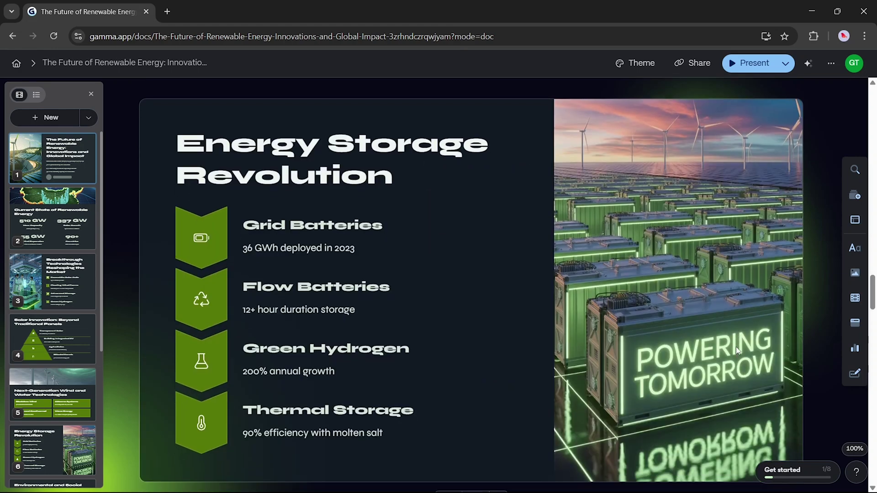
# Step: Change the Green Hydrogen description on the Energy Storage Revolution card to '200% annual asdfdsf' and select the card's image
pyautogui.scroll(-2, 736, 346)
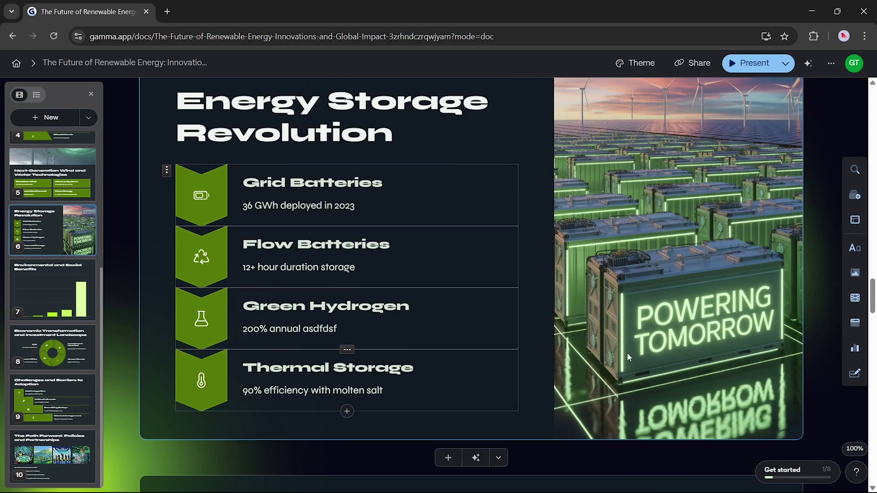
pyautogui.click(626, 353)
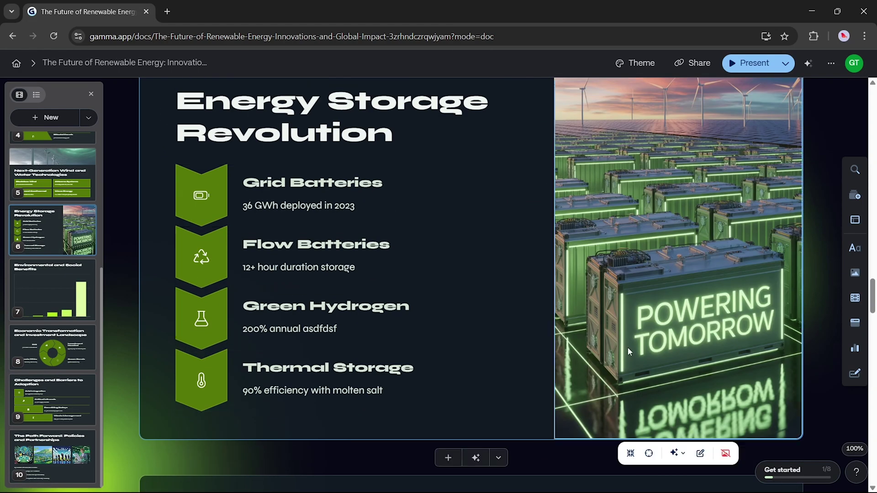
# Step: Select the bar chart on the Environmental and Social Benefits card and open its chart data for editing
pyautogui.scroll(-9, 593, 356)
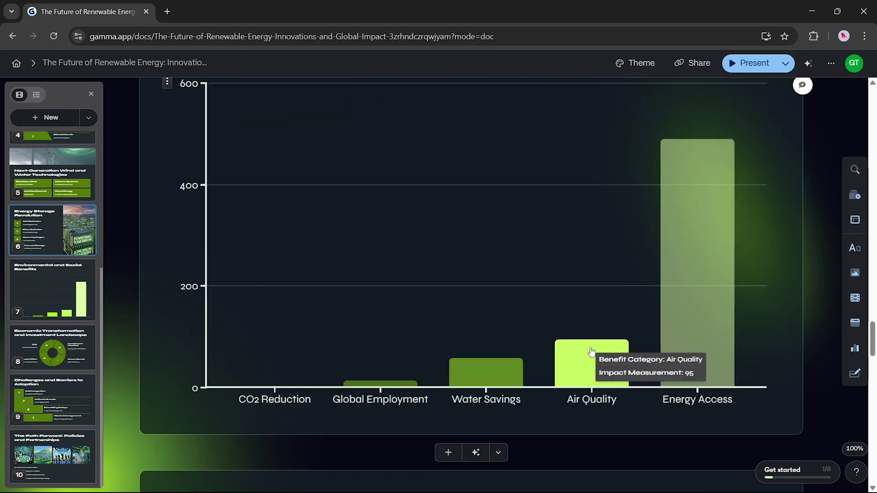
pyautogui.click(596, 347)
pyautogui.scroll(5, 597, 343)
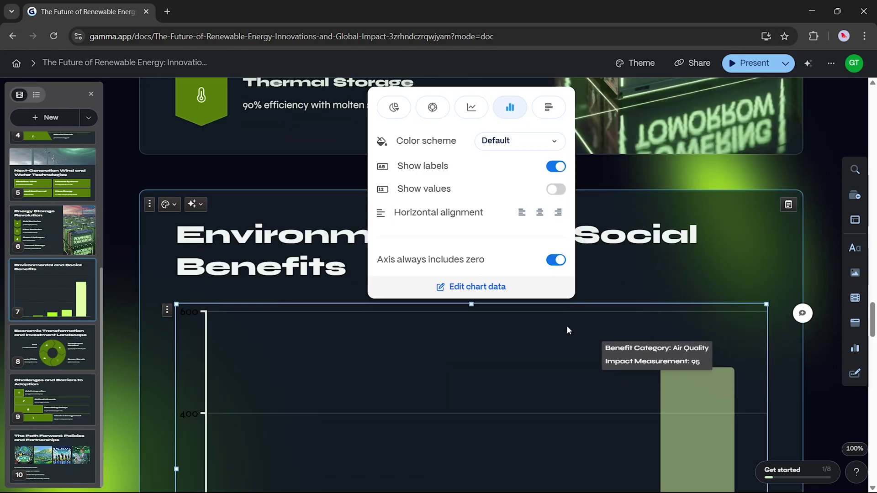
pyautogui.click(478, 286)
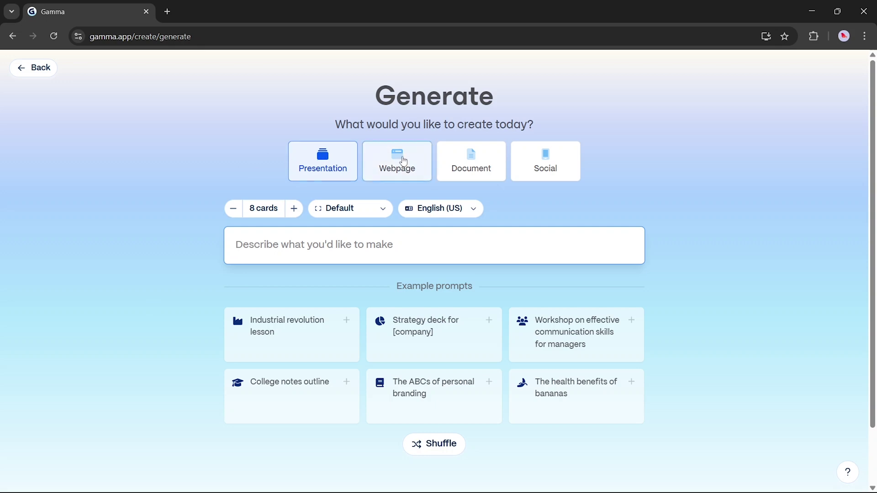
# Step: Generate a webpage in English (US) from the pasted prompt on 'The Future of Renewable Energy: Innovations and Global Impact'
pyautogui.click(403, 161)
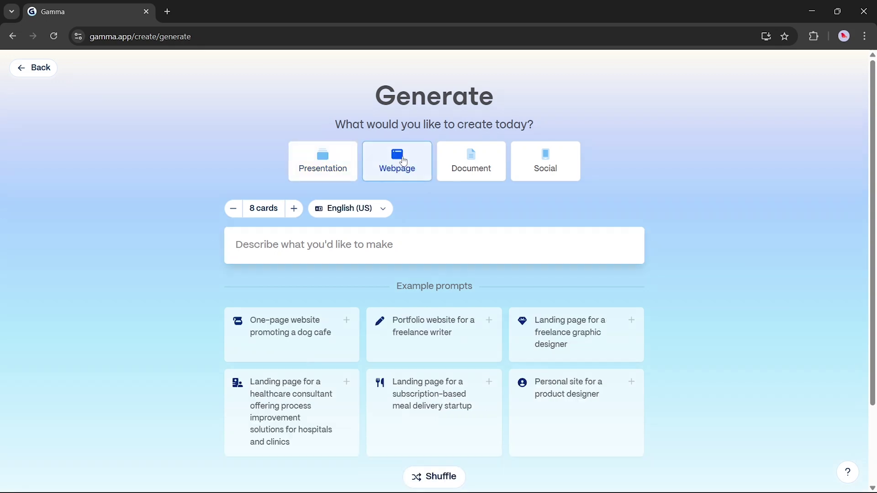
pyautogui.rightClick(309, 247)
pyautogui.click(333, 337)
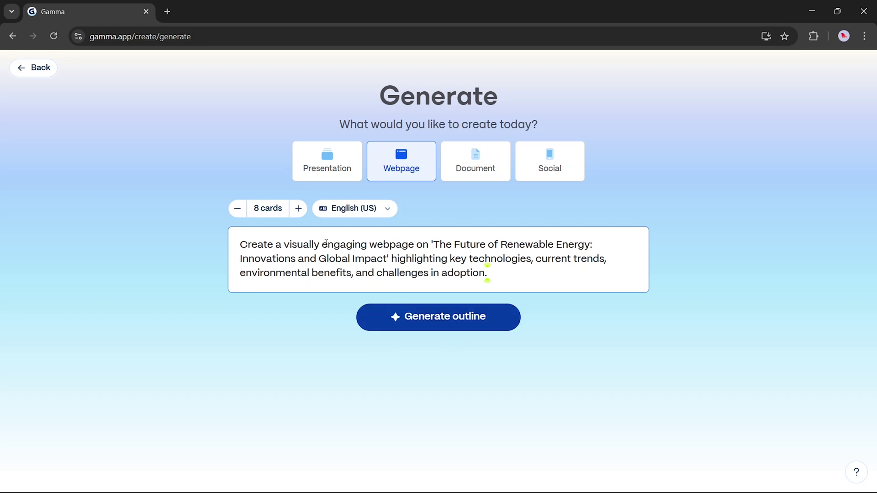
pyautogui.click(417, 324)
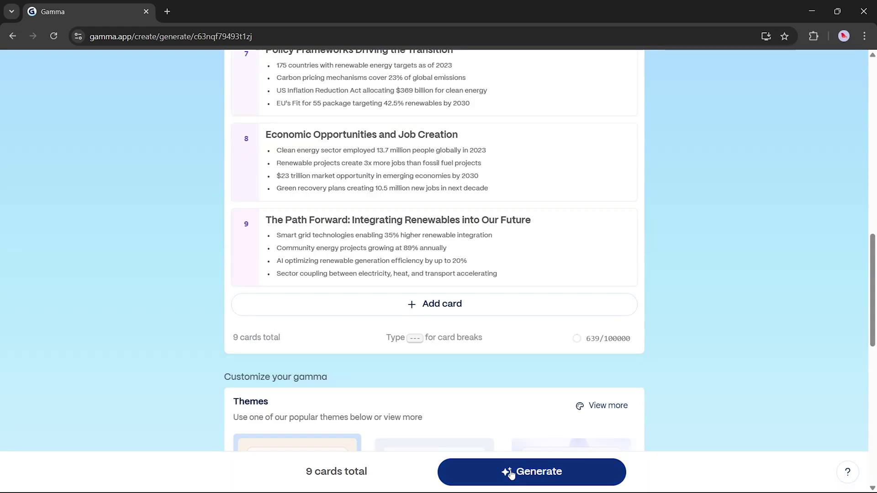
pyautogui.click(507, 471)
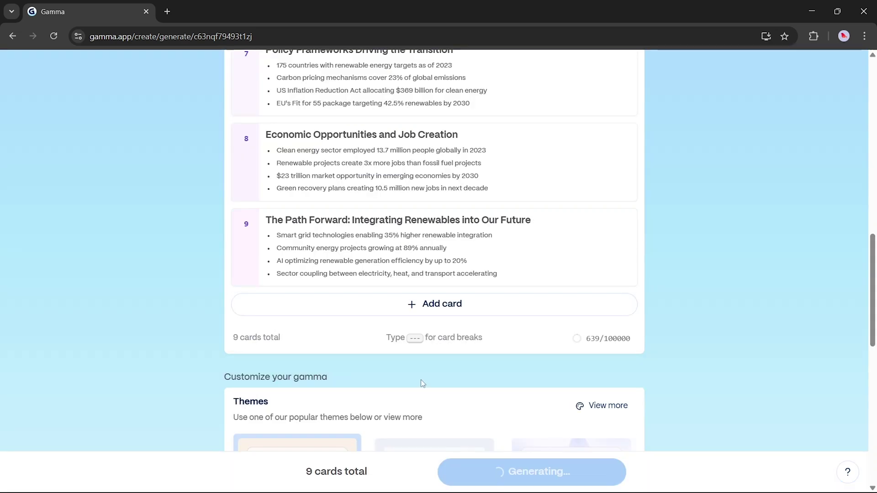
# Step: Look through the generated renewable energy webpage, publish it and view the live site
pyautogui.scroll(-4, 421, 380)
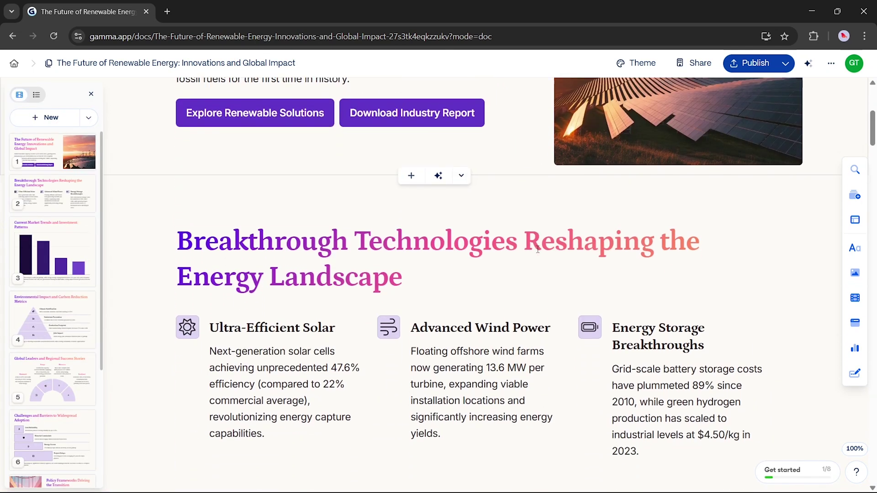
pyautogui.scroll(-6, 538, 249)
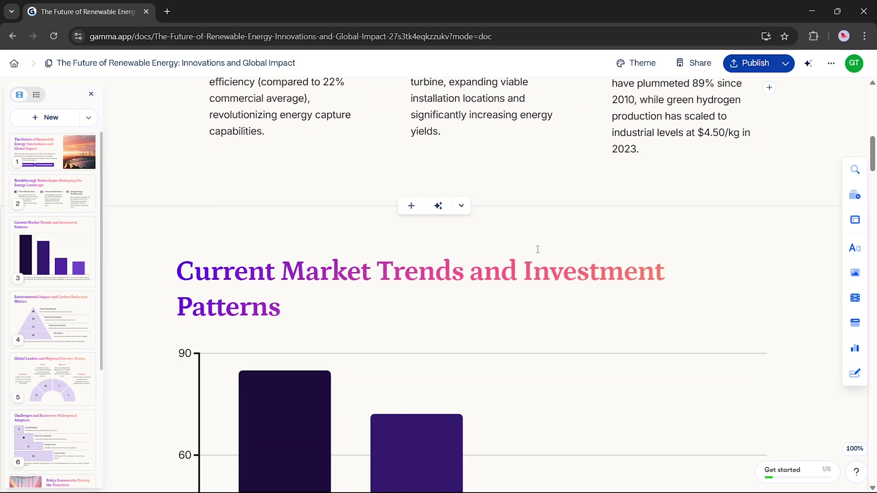
pyautogui.scroll(-8, 538, 249)
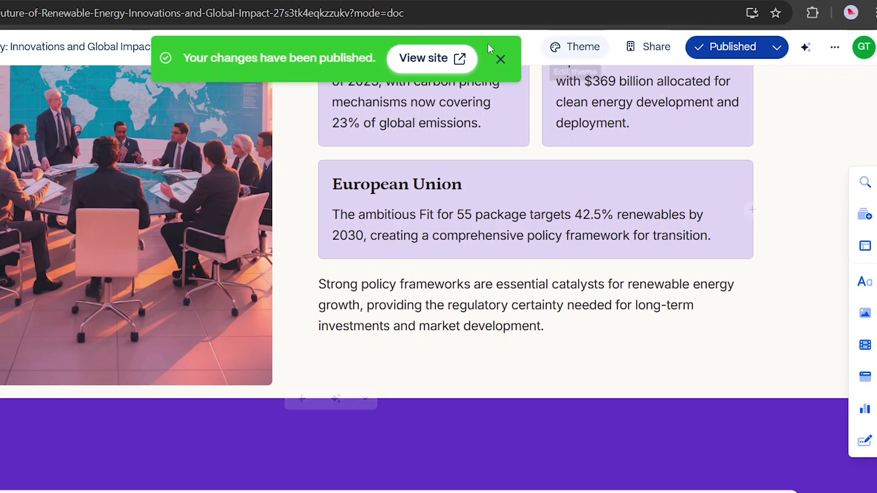
pyautogui.click(411, 58)
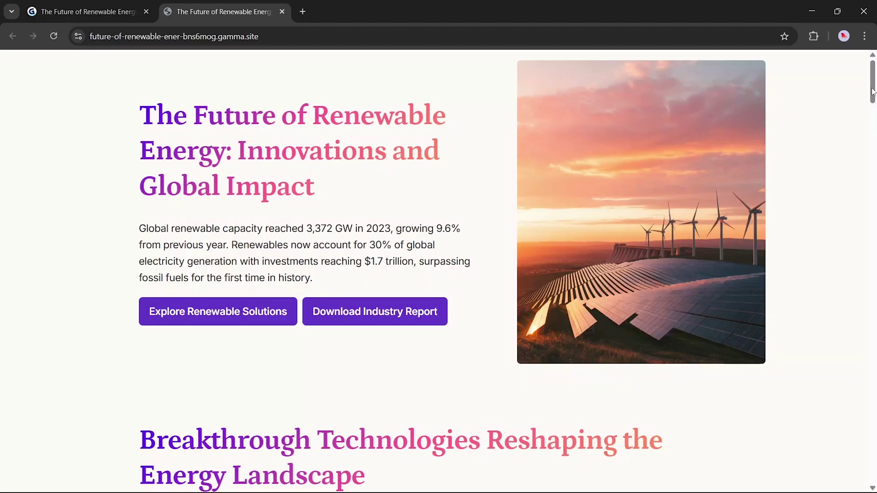
pyautogui.moveTo(872, 92); pyautogui.dragTo(873, 187)
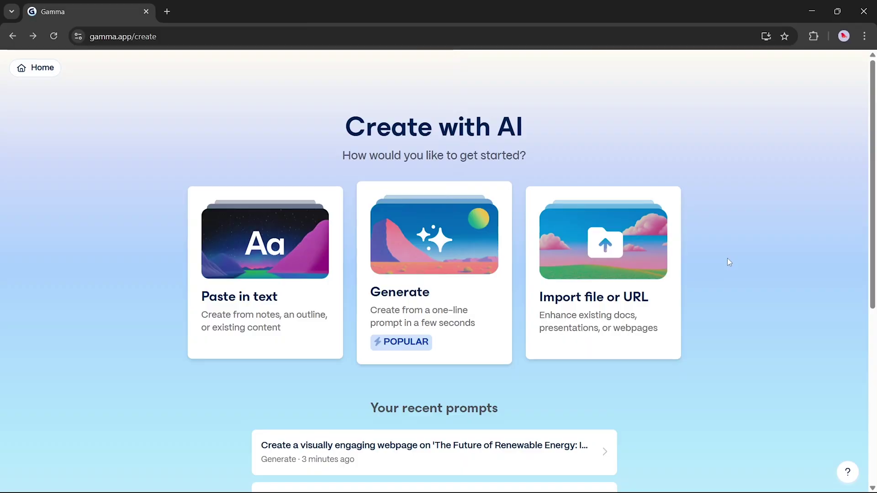
# Step: Start a new AI creation with Paste in text and paste the notes about making professional presentations
pyautogui.click(293, 271)
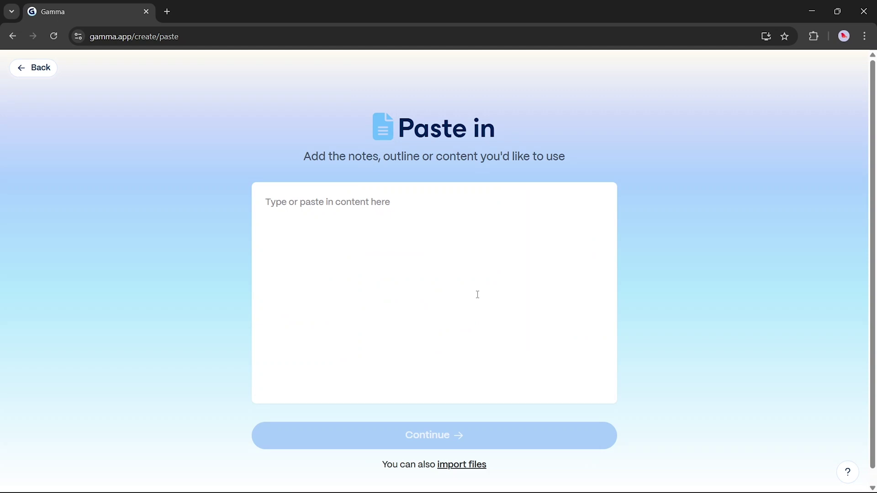
pyautogui.rightClick(416, 238)
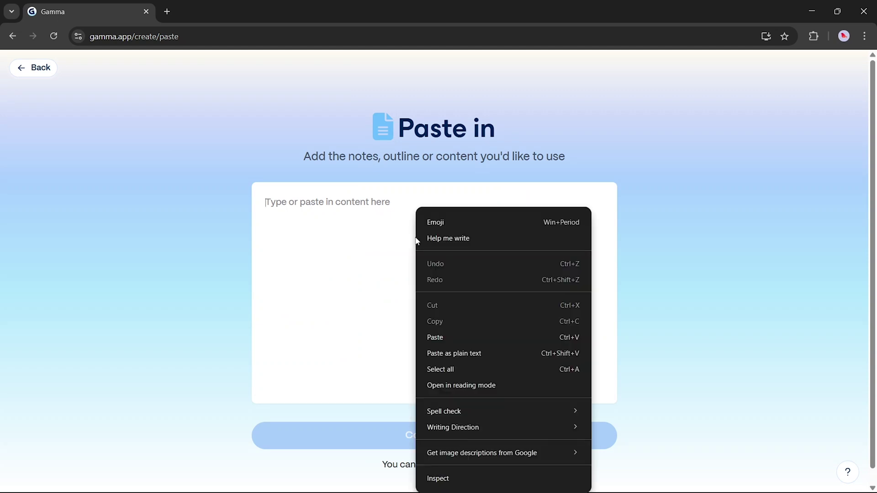
pyautogui.click(472, 340)
pyautogui.scroll(-2, 430, 310)
pyautogui.scroll(2, 431, 309)
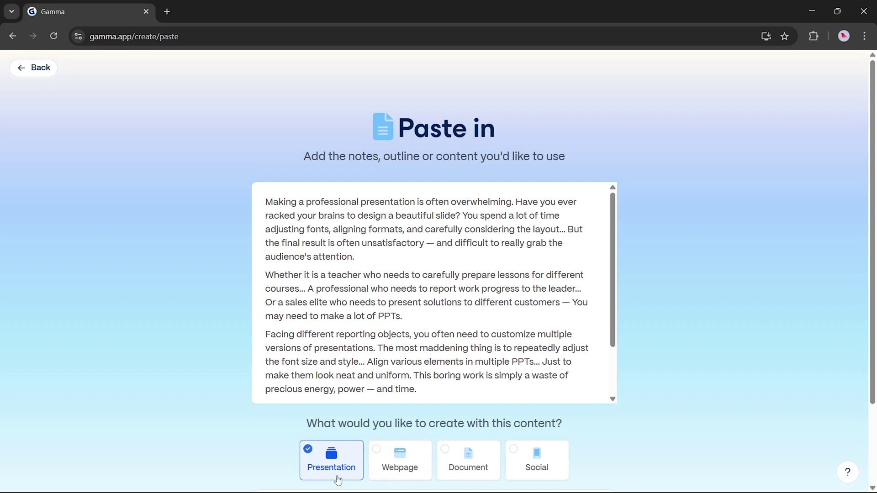
# Step: Keep Presentation as the format for the pasted content and continue to the prompt editor
pyautogui.scroll(-2, 374, 361)
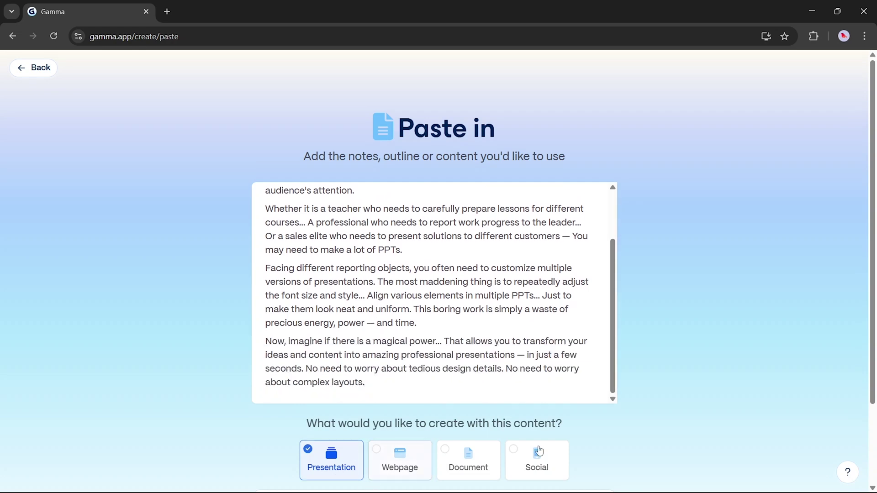
pyautogui.scroll(-2, 540, 451)
pyautogui.click(284, 397)
pyautogui.click(352, 429)
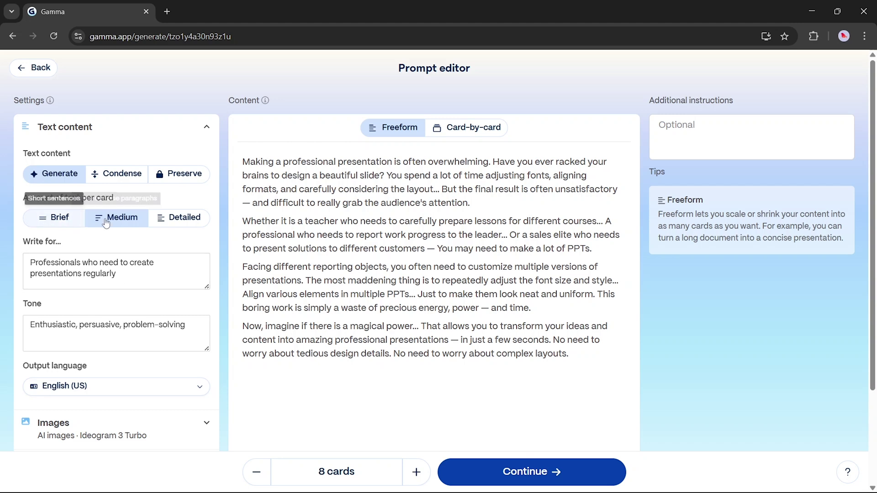
# Step: Set the amount of text per card to Detailed and continue to the theme selection with 8 cards
pyautogui.click(55, 218)
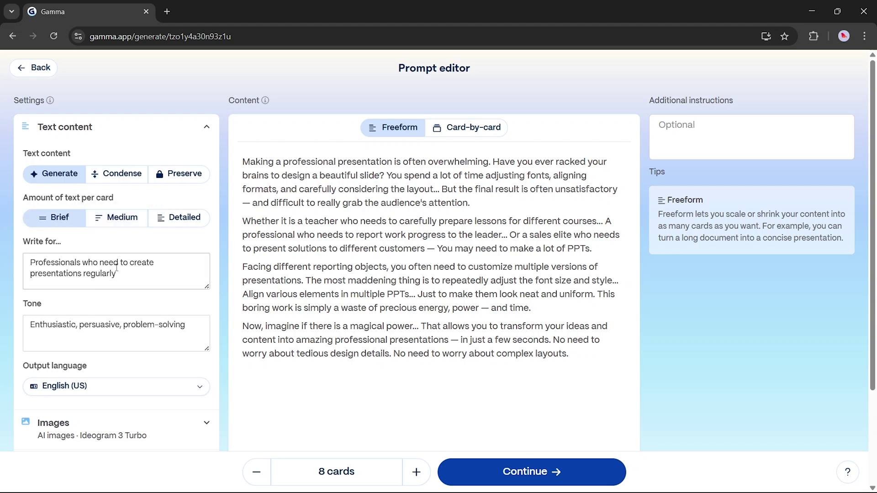
pyautogui.click(181, 218)
pyautogui.scroll(-3, 143, 341)
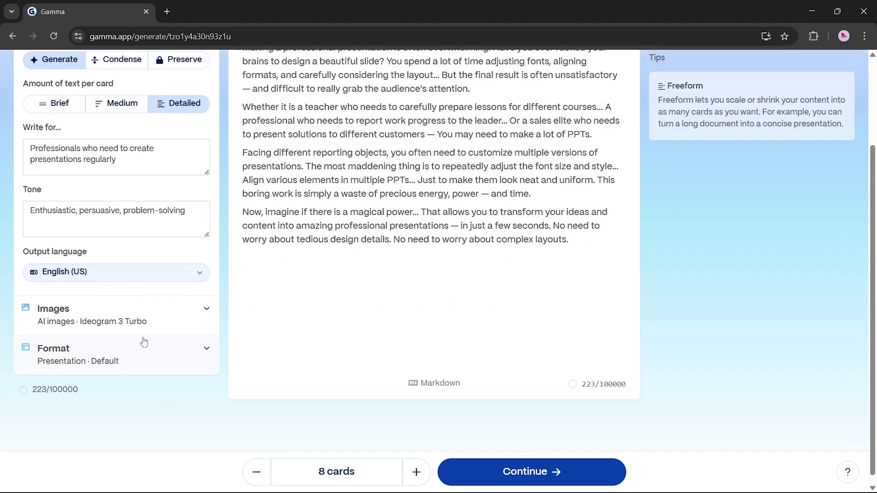
pyautogui.click(531, 472)
# Step: Pick the Orbit theme and generate the presentation from the pasted notes
pyautogui.scroll(-3, 659, 362)
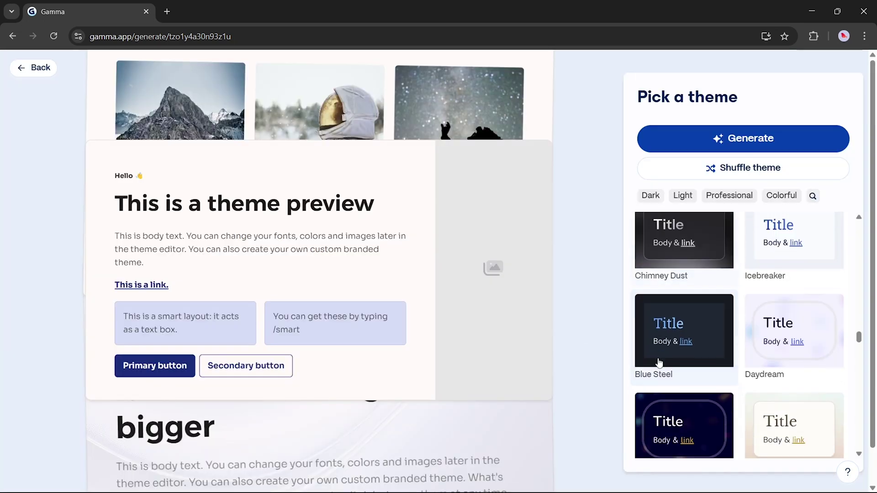
pyautogui.scroll(-3, 659, 362)
pyautogui.click(685, 333)
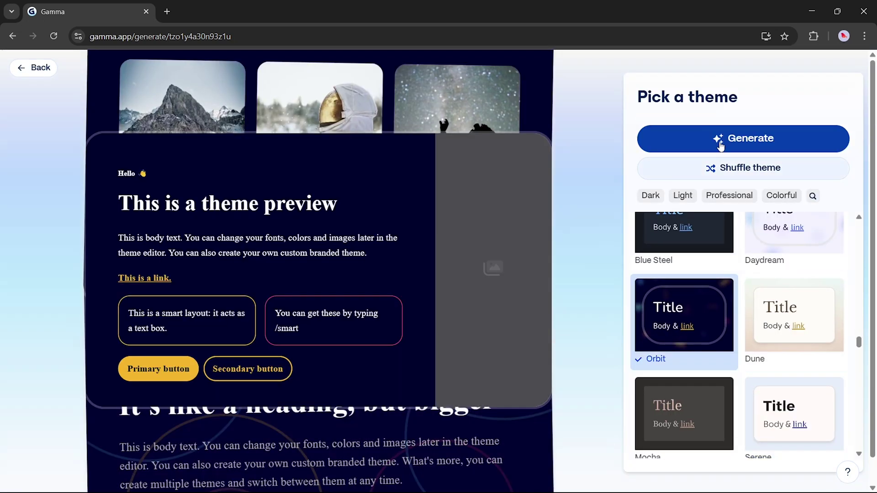
pyautogui.click(718, 143)
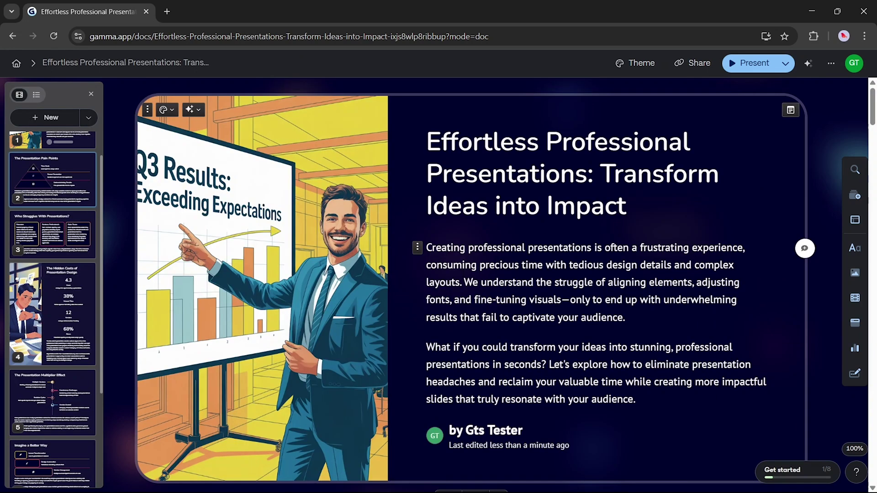
# Step: Look through the cards of the generated 'Effortless Professional Presentations' deck, from the title card to The Hidden Costs of Presentation Design
pyautogui.scroll(-7, 470, 283)
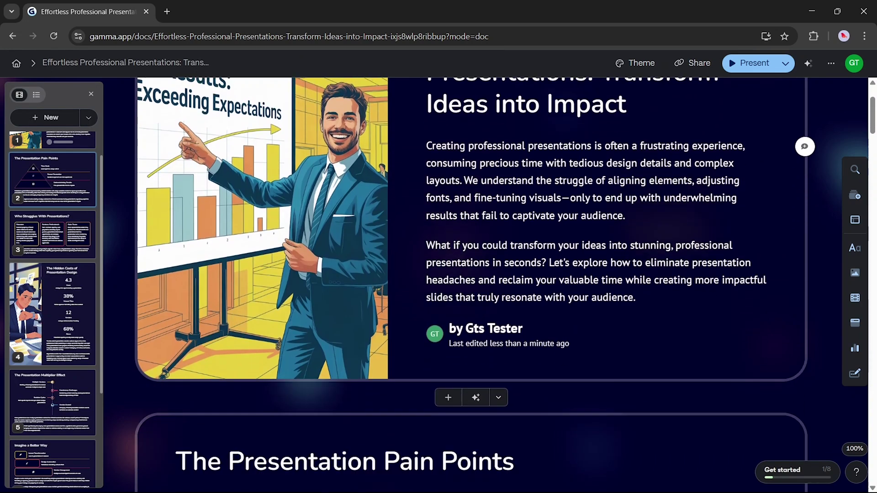
pyautogui.scroll(-8, 471, 283)
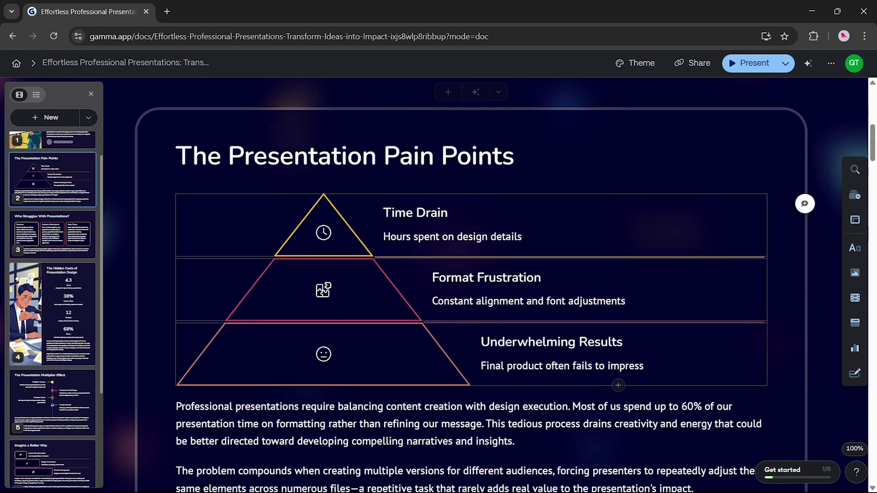
pyautogui.scroll(-5, 470, 284)
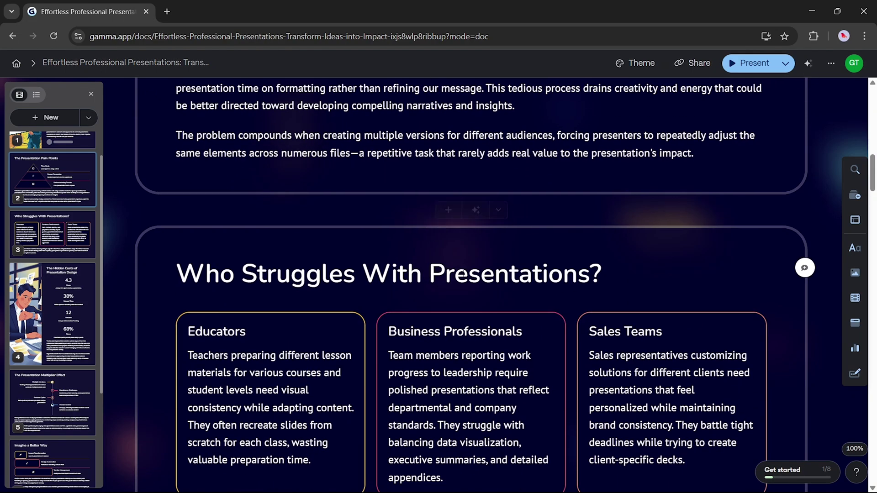
pyautogui.scroll(-9, 471, 283)
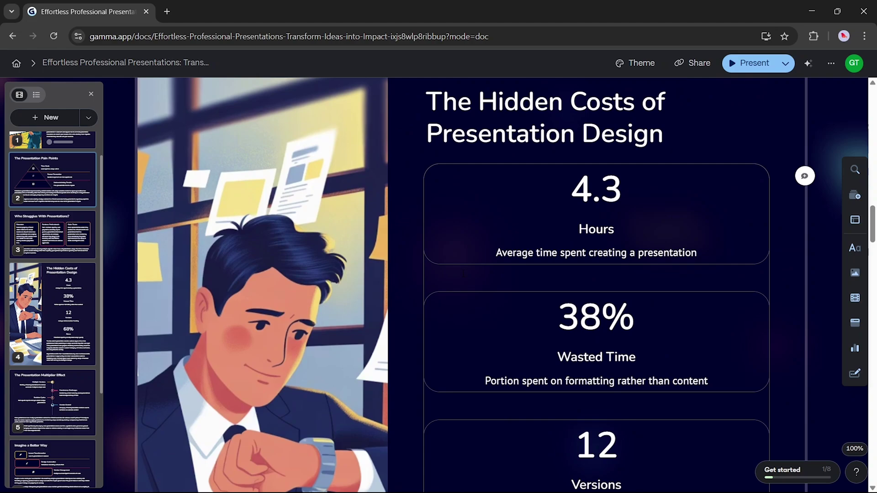
pyautogui.scroll(-3, 470, 283)
pyautogui.scroll(-2, 360, 301)
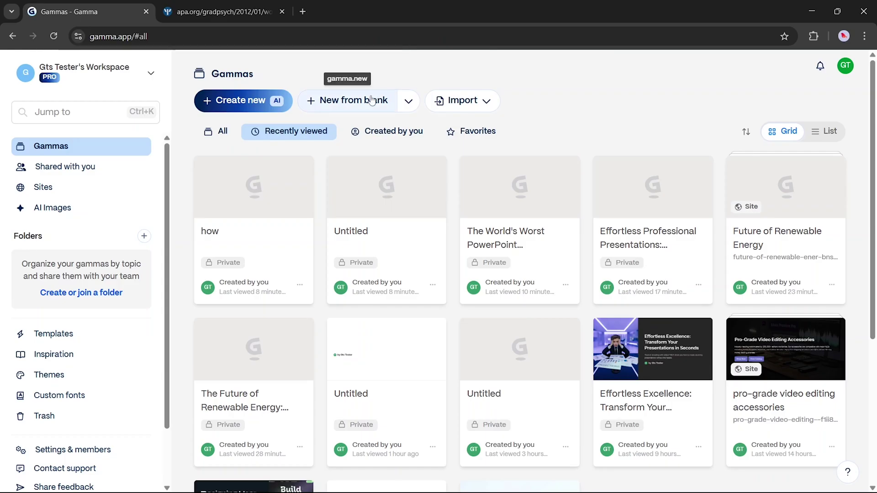
# Step: Create a blank gamma titled 'how to control global warming' and open the options for inserting images
pyautogui.click(372, 100)
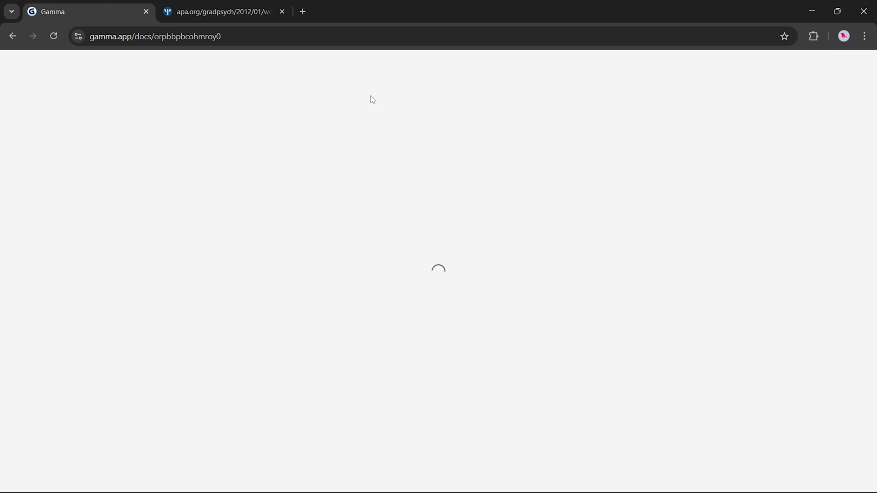
pyautogui.write('how to control global warming')
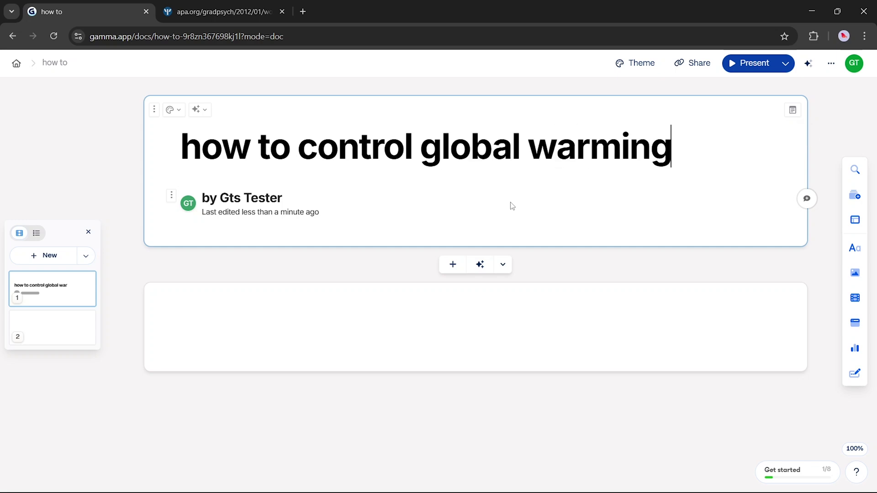
pyautogui.click(855, 274)
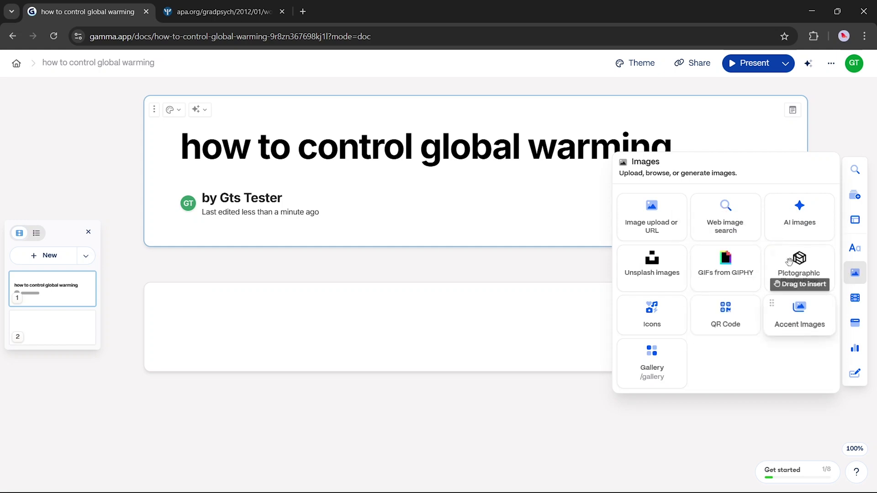
# Step: Generate an AI image for the title card in Landscape aspect ratio from the suggested global warming prompt, and close the media options
pyautogui.click(795, 223)
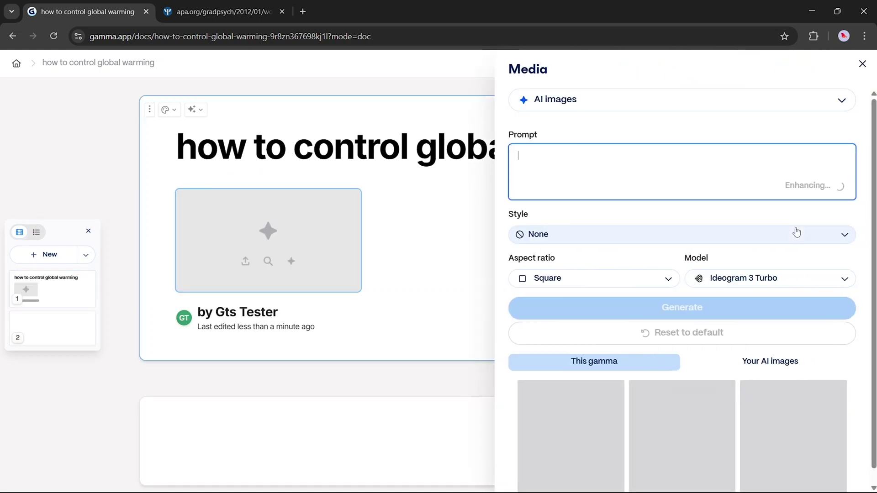
pyautogui.click(667, 290)
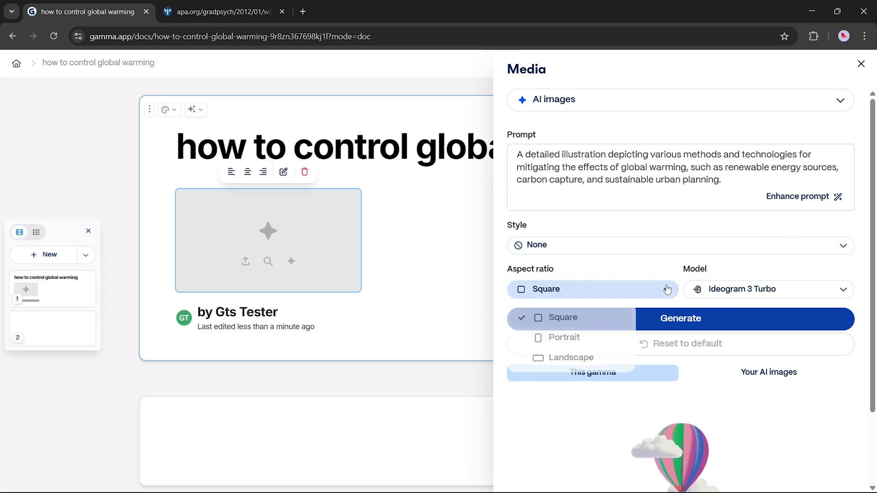
pyautogui.click(575, 361)
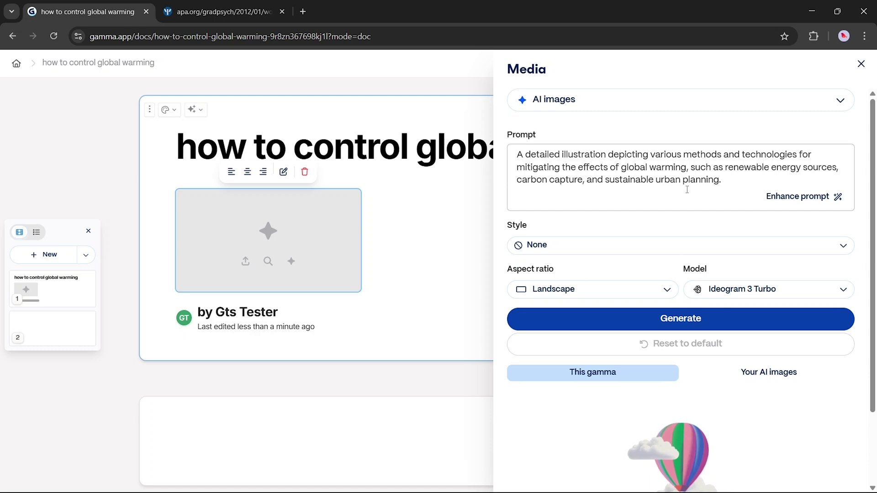
pyautogui.click(693, 319)
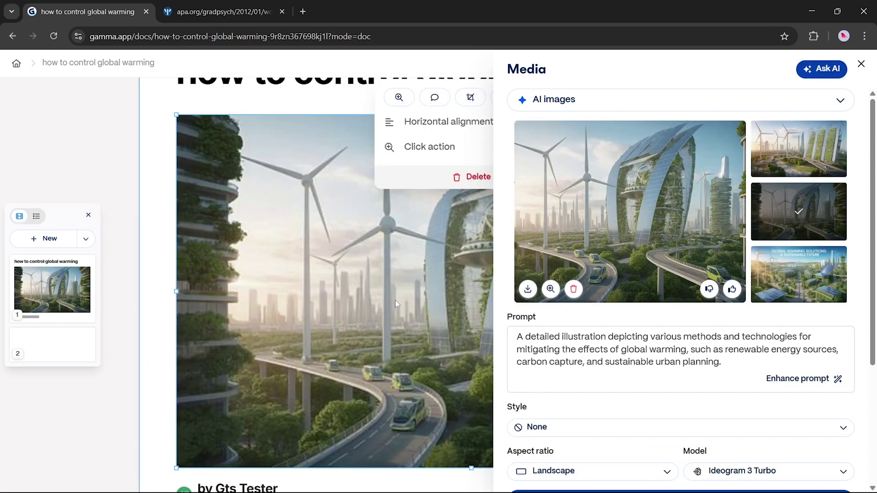
pyautogui.press('Escape')
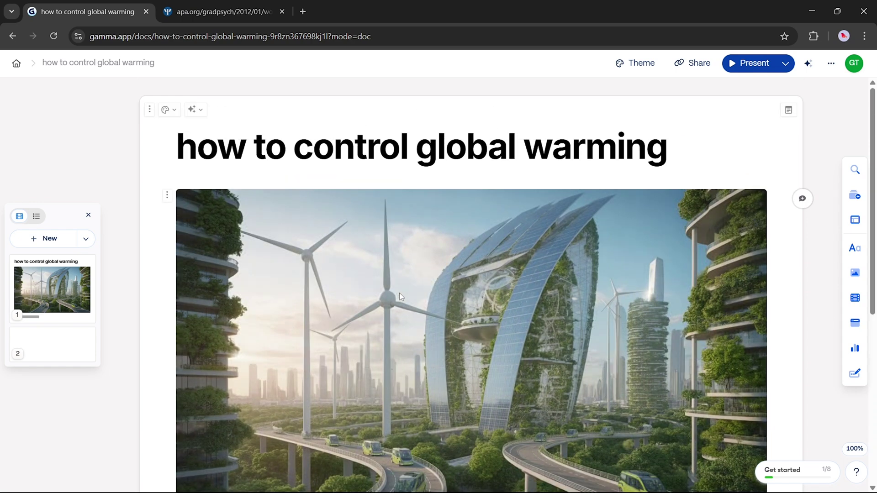
# Step: Title the second, empty card 'plant more trees'
pyautogui.scroll(-4, 400, 296)
pyautogui.click(448, 450)
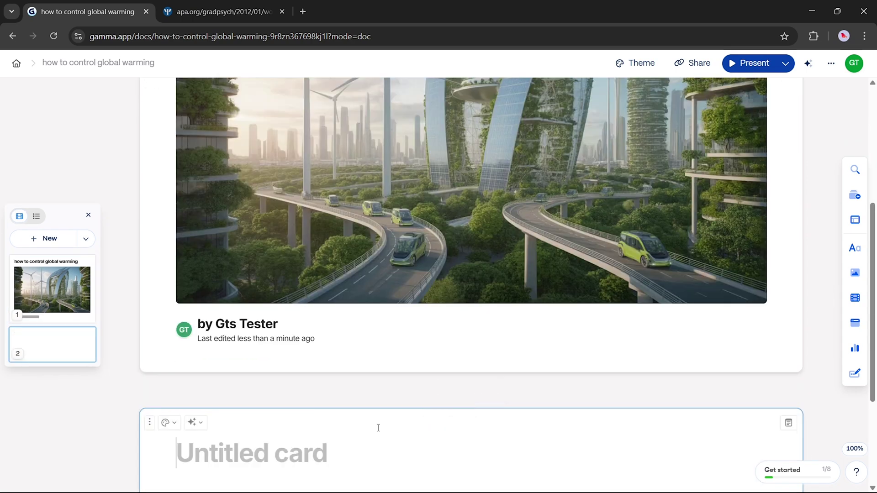
pyautogui.write('plant more trees')
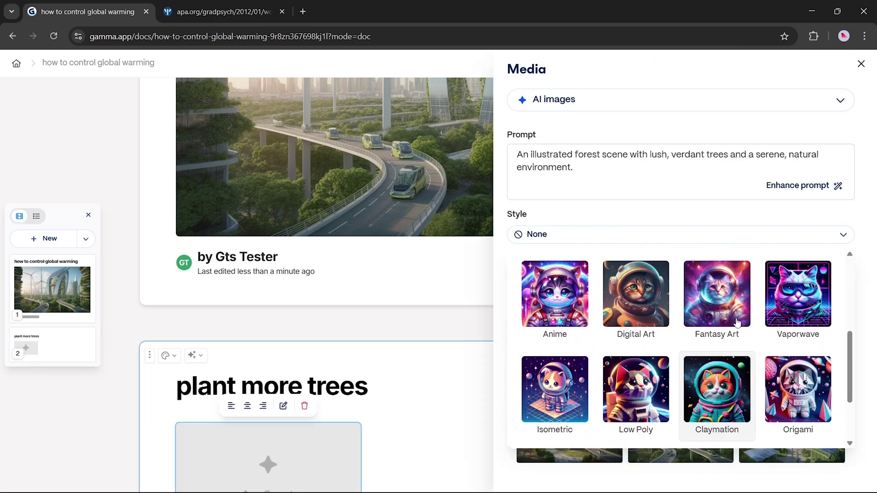
# Step: Generate a Digital Art style AI image for the 'plant more trees' card and have AI animate it
pyautogui.scroll(1, 737, 322)
pyautogui.scroll(-3, 737, 322)
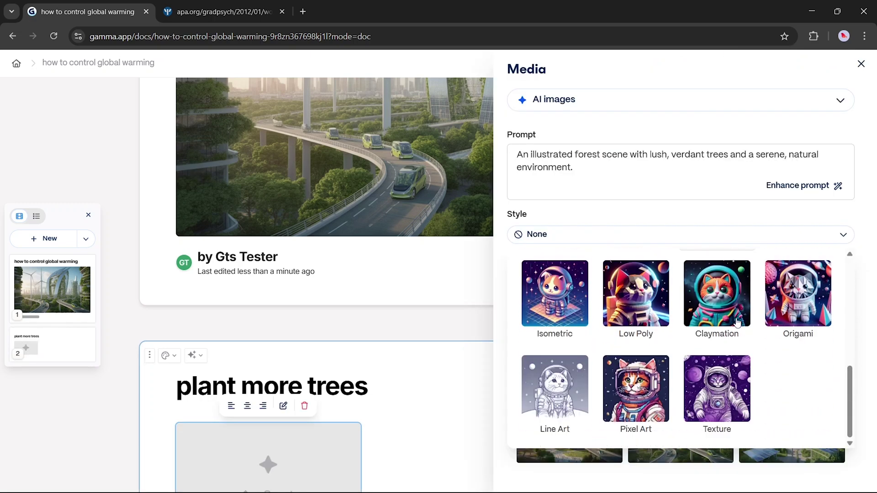
pyautogui.scroll(2, 737, 322)
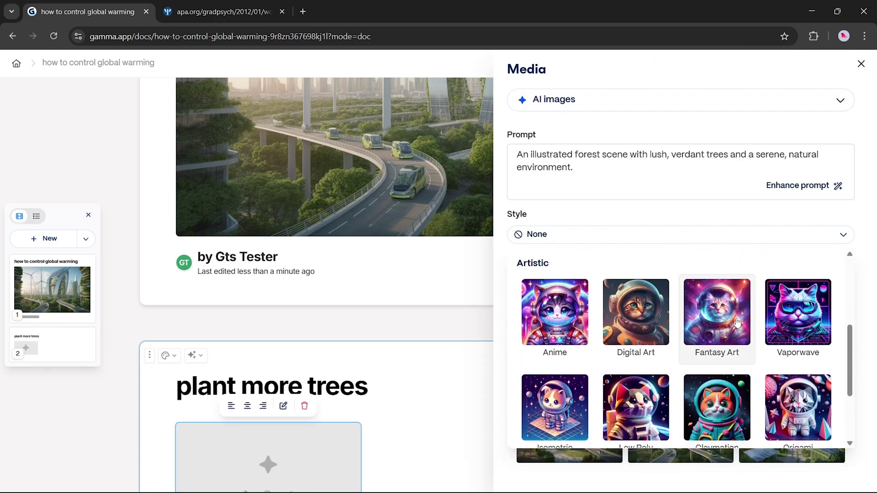
pyautogui.click(635, 315)
pyautogui.click(671, 354)
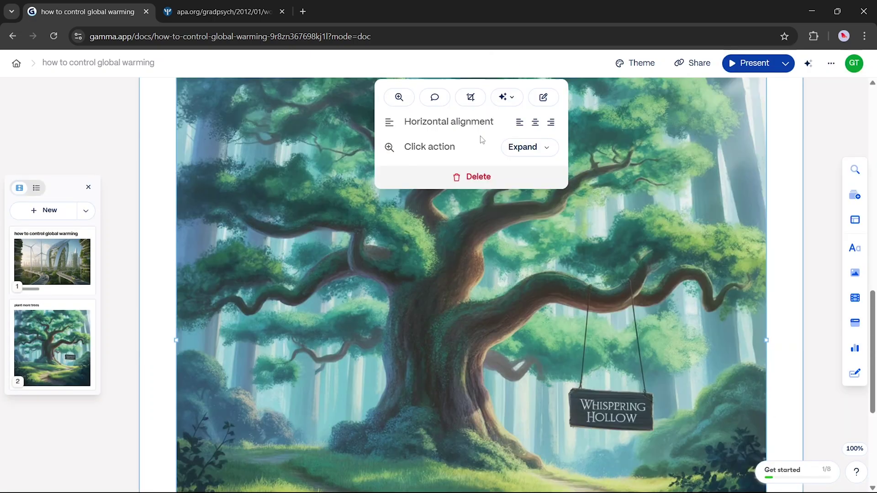
pyautogui.click(503, 97)
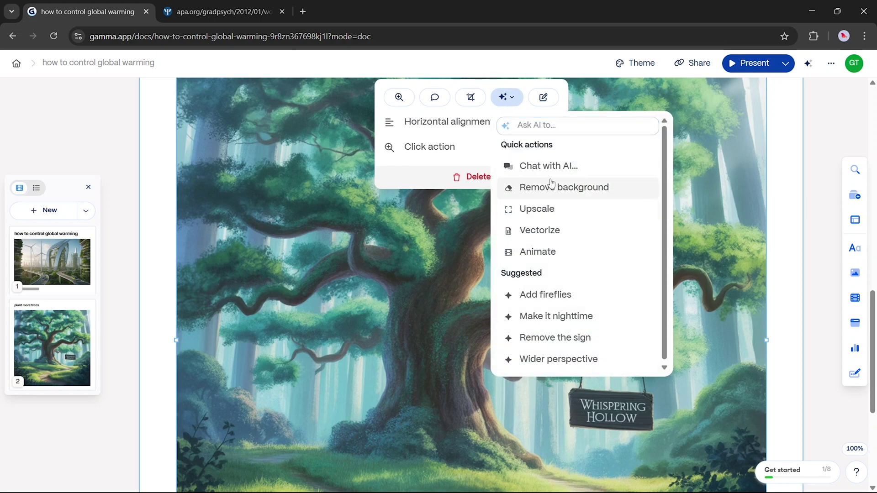
pyautogui.click(539, 252)
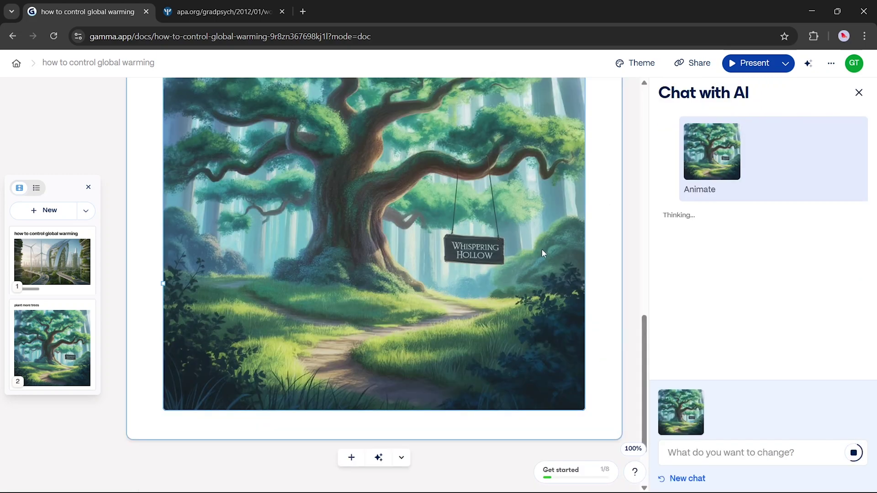
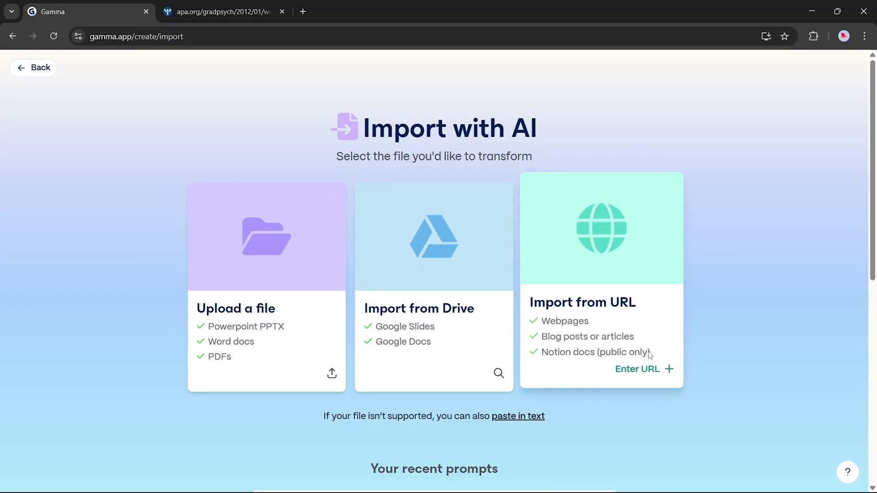
# Step: Start an import from URL, look through the worst-powerpoint-ever.pdf slides on apa.org and copy the PDF's web address
pyautogui.click(649, 355)
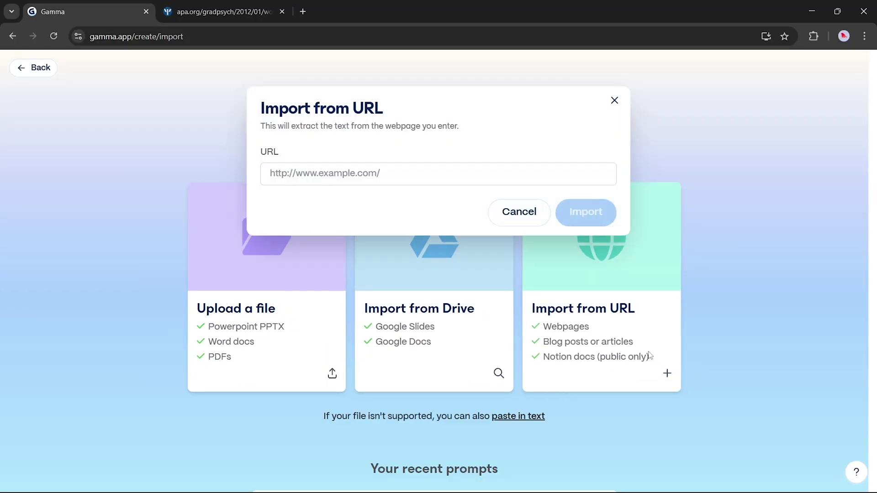
pyautogui.click(220, 11)
pyautogui.scroll(-7, 527, 310)
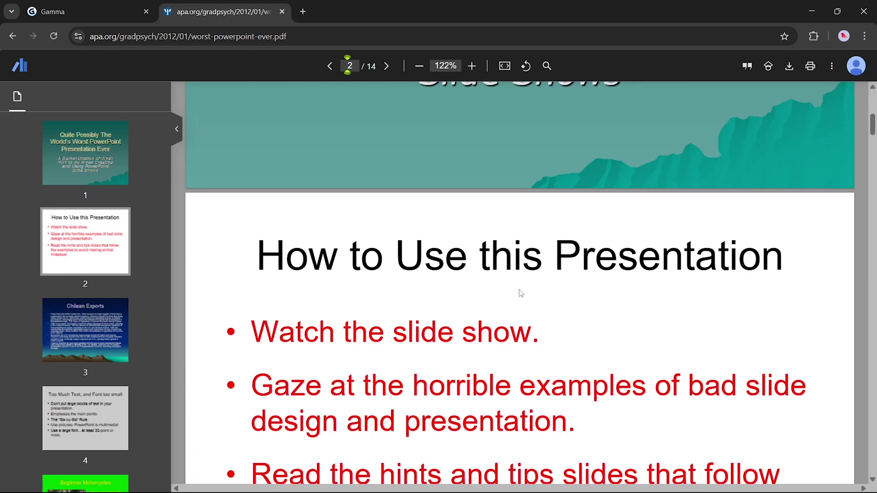
pyautogui.scroll(-20, 528, 309)
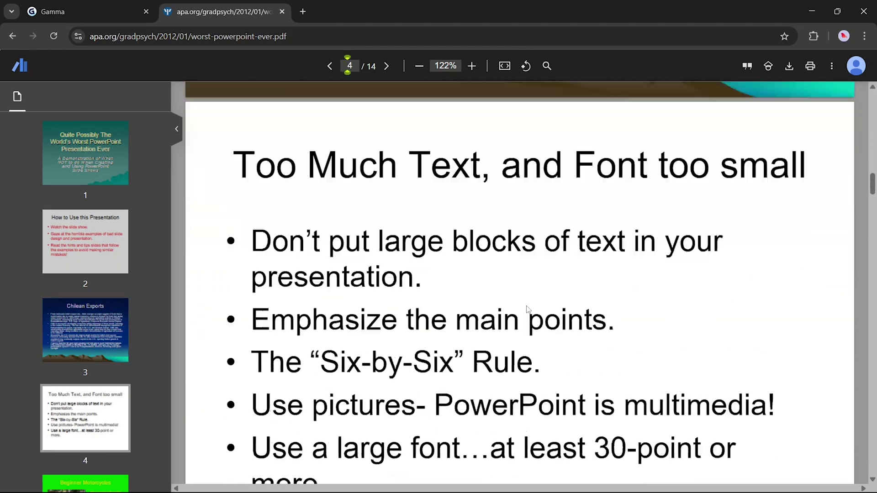
pyautogui.scroll(-20, 527, 309)
pyautogui.click(71, 41)
pyautogui.hotkey('ctrl', 'c')
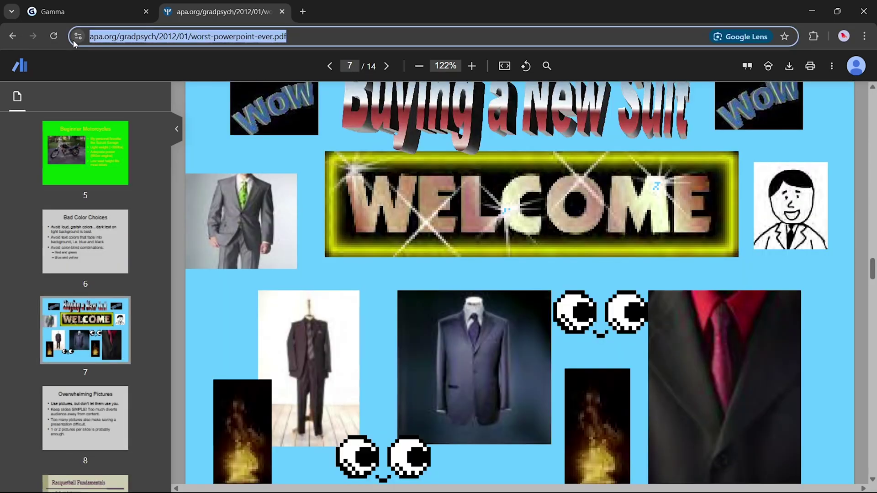
pyautogui.click(89, 13)
pyautogui.rightClick(377, 173)
pyautogui.click(398, 284)
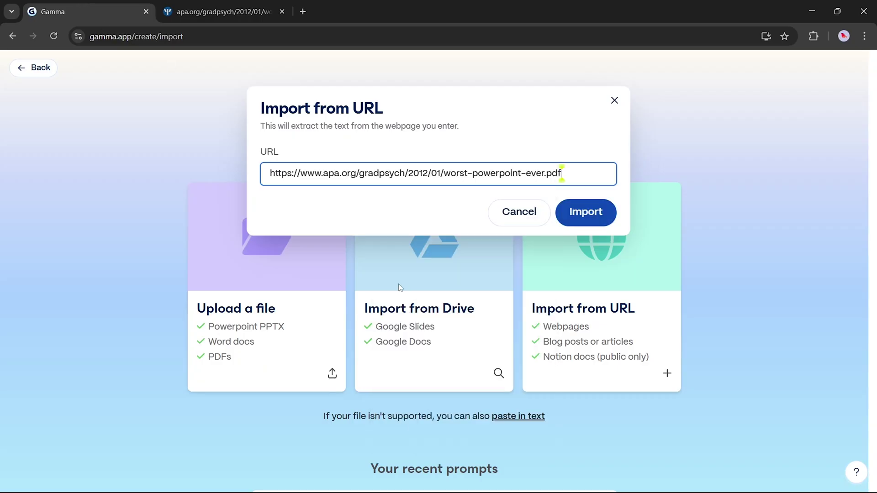
pyautogui.click(589, 213)
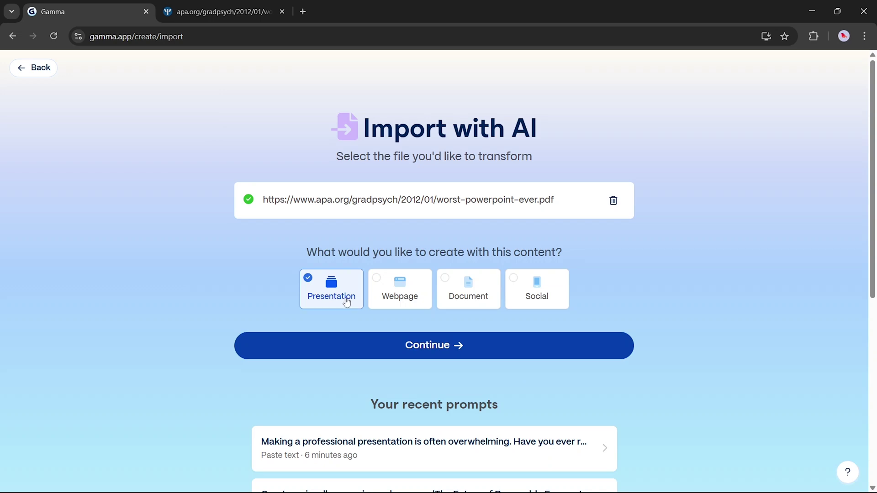
pyautogui.click(370, 345)
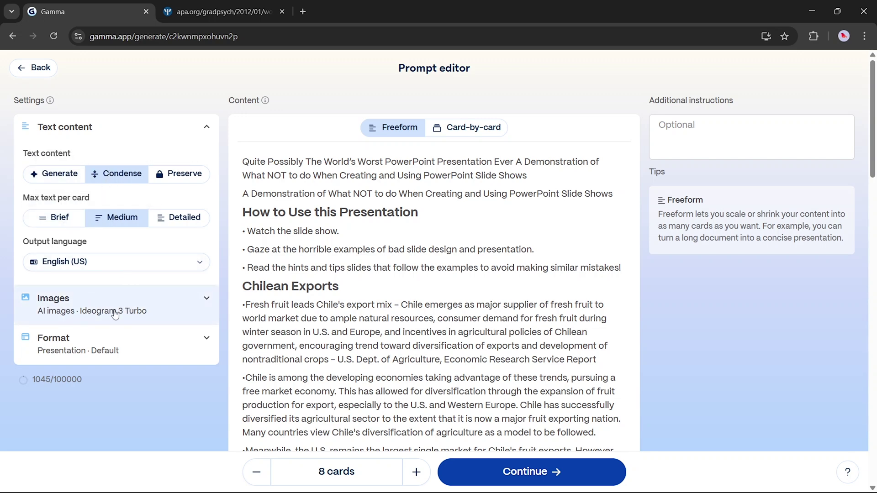
# Step: Keep the imported text condensed into 8 cards and generate the presentation with the Aurum theme
pyautogui.scroll(-1, 122, 337)
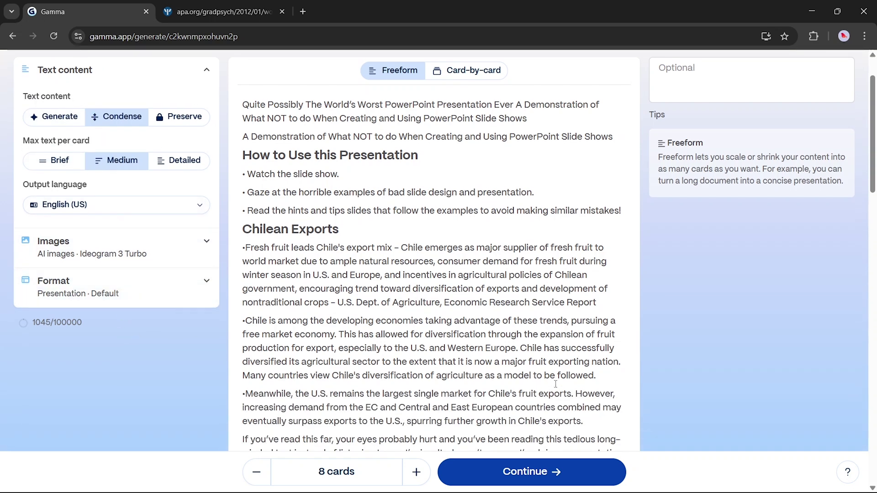
pyautogui.click(531, 472)
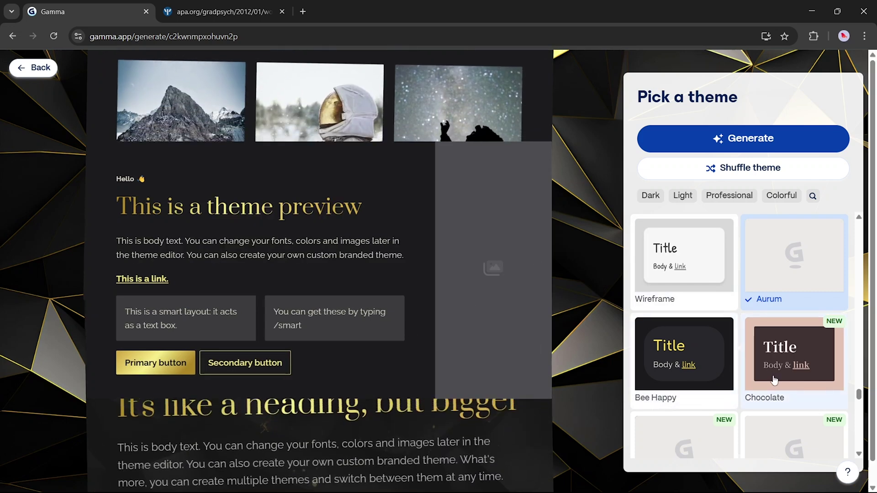
pyautogui.scroll(-4, 773, 378)
pyautogui.scroll(4, 775, 378)
pyautogui.click(719, 137)
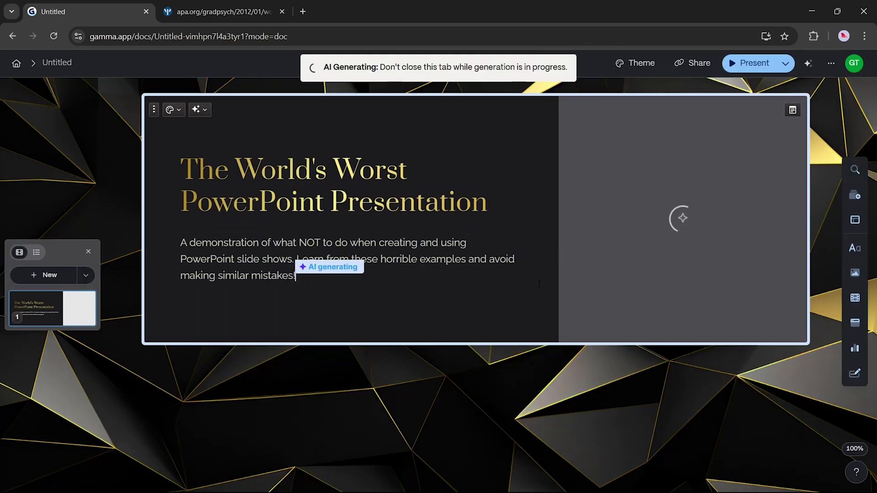
# Step: Examine the first four cards of the generated deck and compare them with the slides of the original apa.org PDF
pyautogui.scroll(-5, 399, 316)
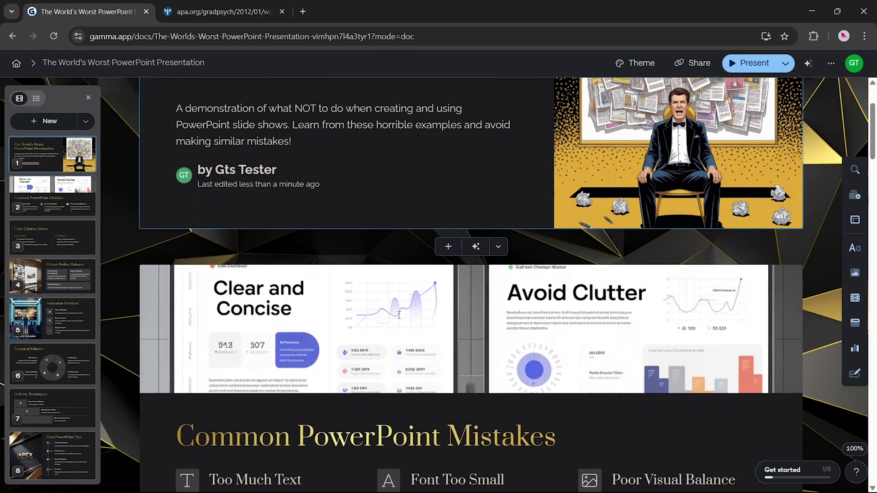
pyautogui.scroll(-9, 398, 315)
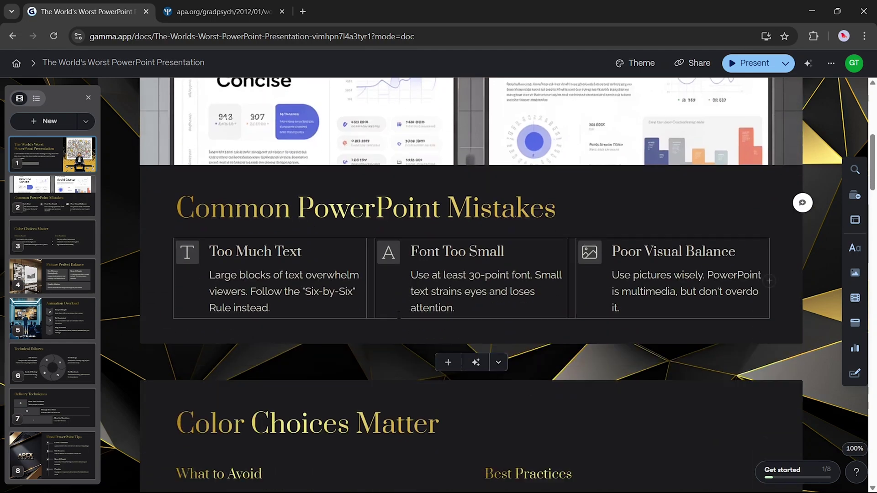
pyautogui.scroll(-5, 491, 264)
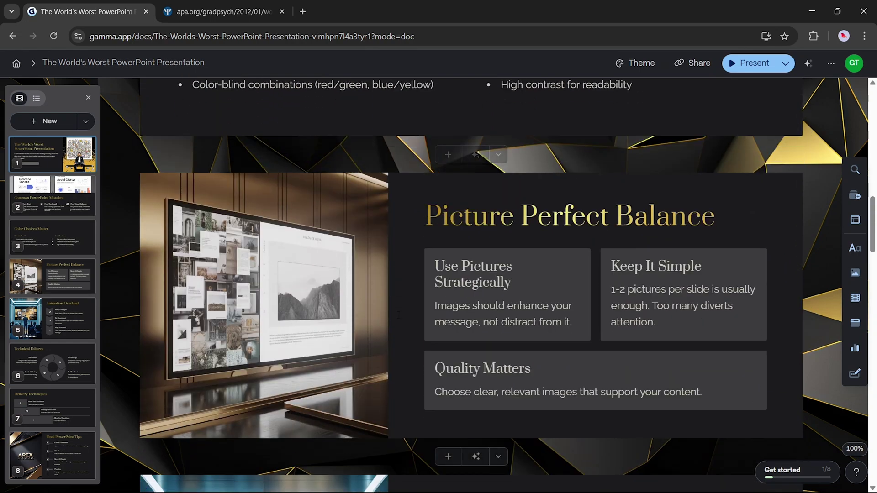
pyautogui.hotkey('ctrl', 'Tab')
pyautogui.scroll(-17, 492, 264)
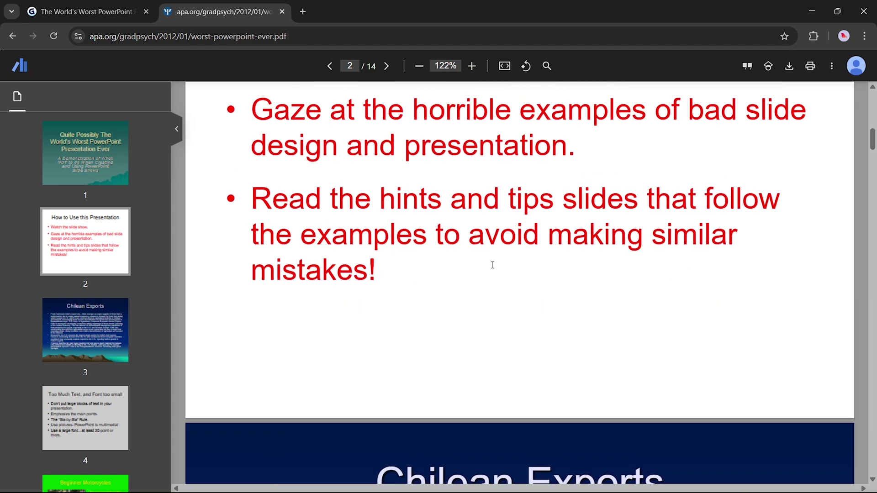
pyautogui.scroll(-20, 492, 268)
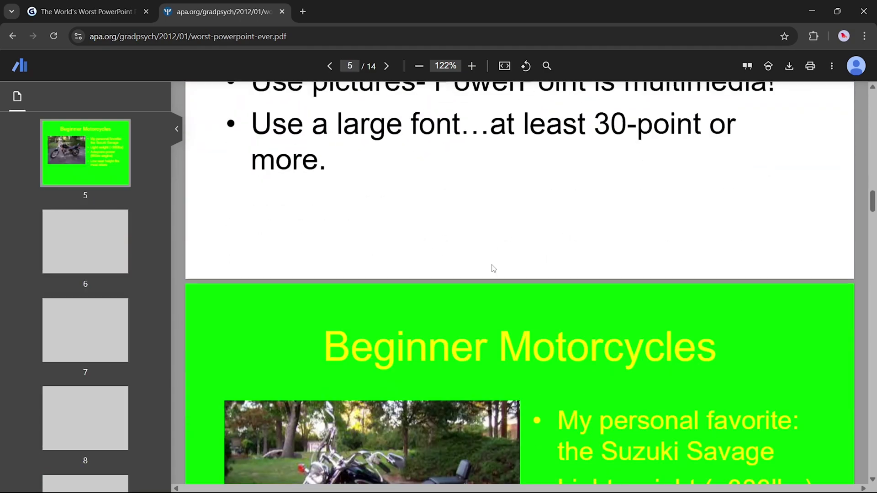
pyautogui.scroll(-6, 492, 268)
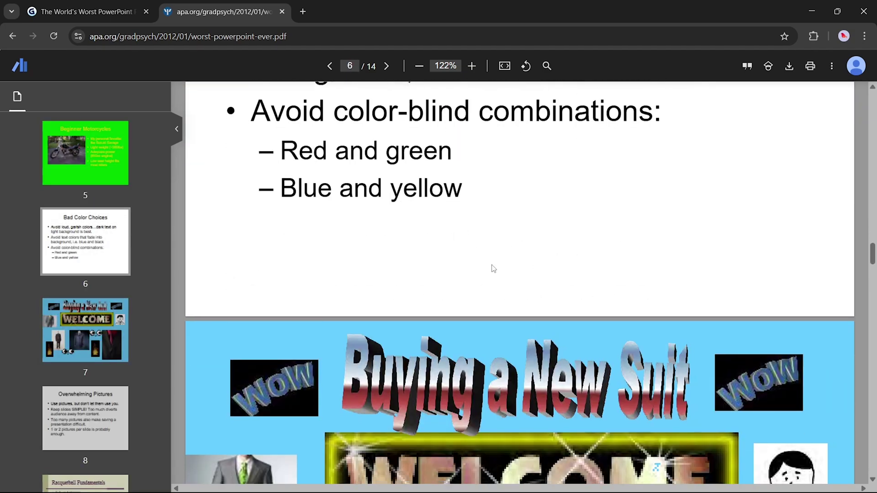
# Step: Return to the generated Gamma deck and review its cards through Delivery Techniques, ending back at the title card
pyautogui.hotkey('ctrl', 'shift', 'Tab')
pyautogui.scroll(-2, 492, 269)
pyautogui.scroll(-4, 399, 315)
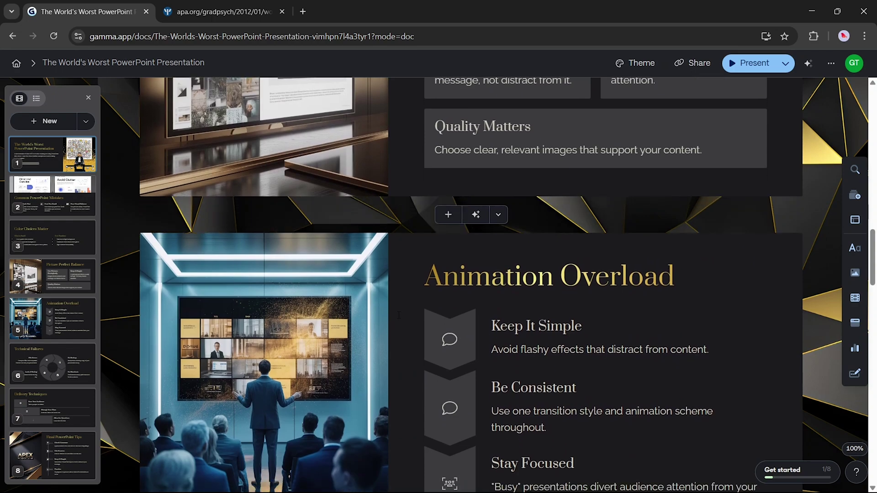
pyautogui.scroll(-6, 399, 315)
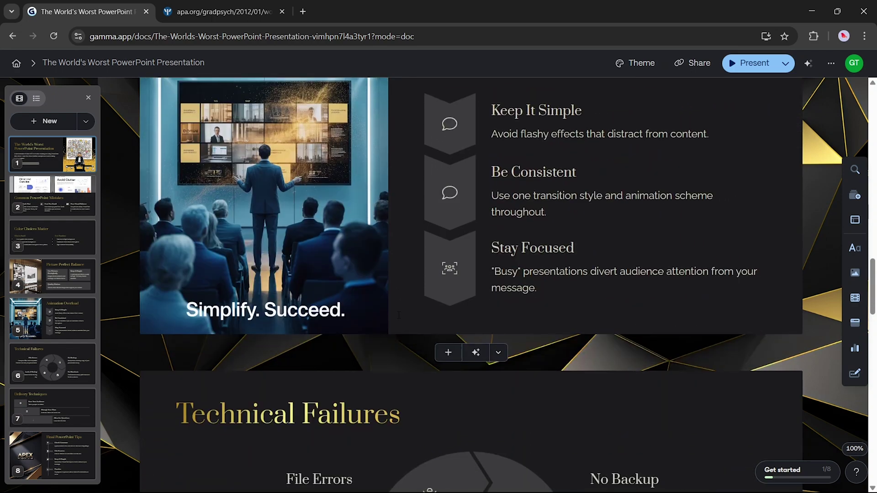
pyautogui.scroll(-6, 398, 315)
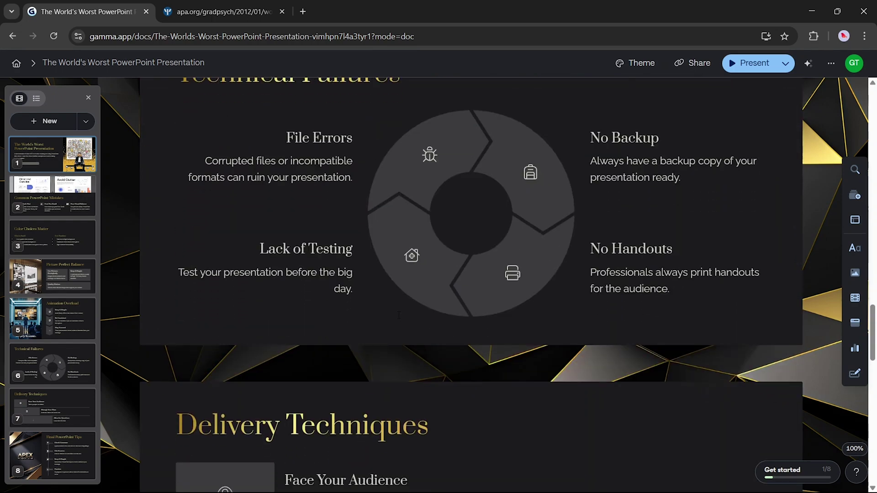
pyautogui.scroll(-5, 399, 315)
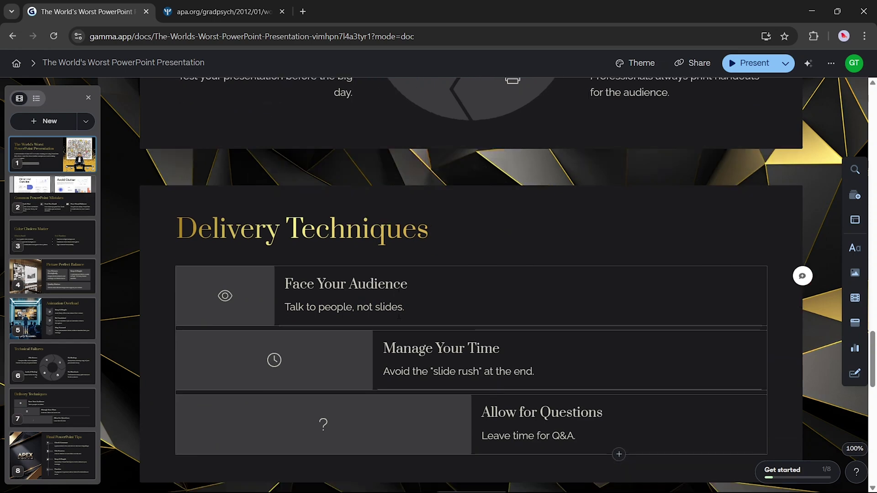
pyautogui.scroll(20, 399, 315)
pyautogui.scroll(-5, 399, 315)
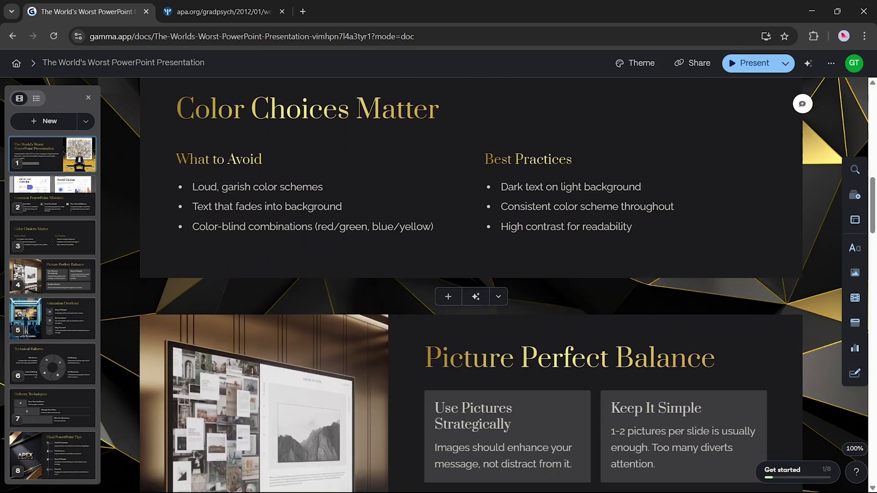
pyautogui.scroll(15, 593, 169)
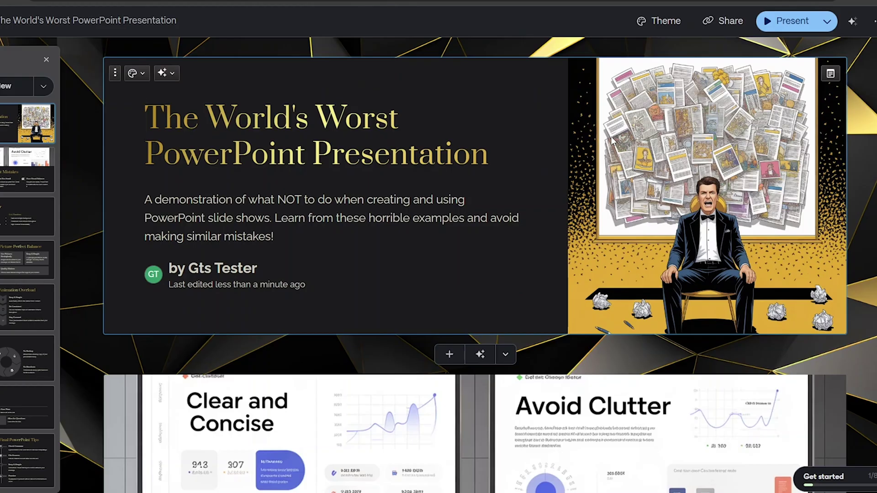
# Step: Switch the presentation's theme to Cornfield, check the restyled cards, and close the theme settings at the title card
pyautogui.click(644, 23)
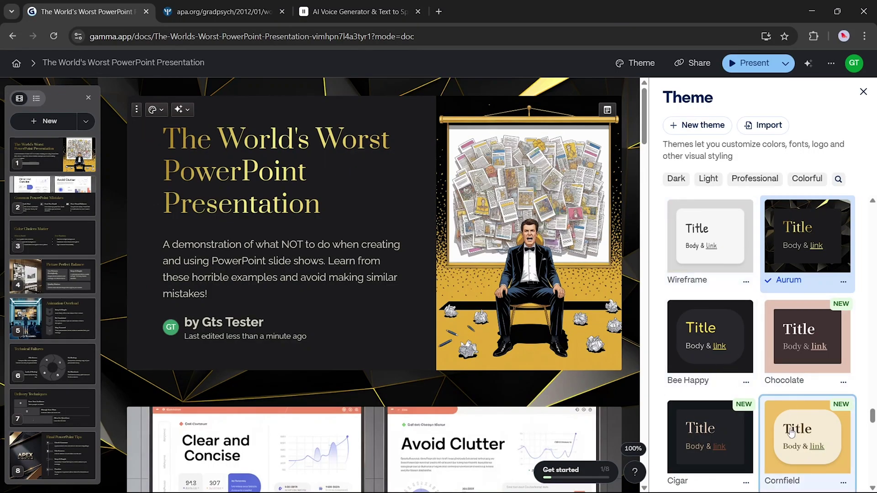
pyautogui.click(803, 397)
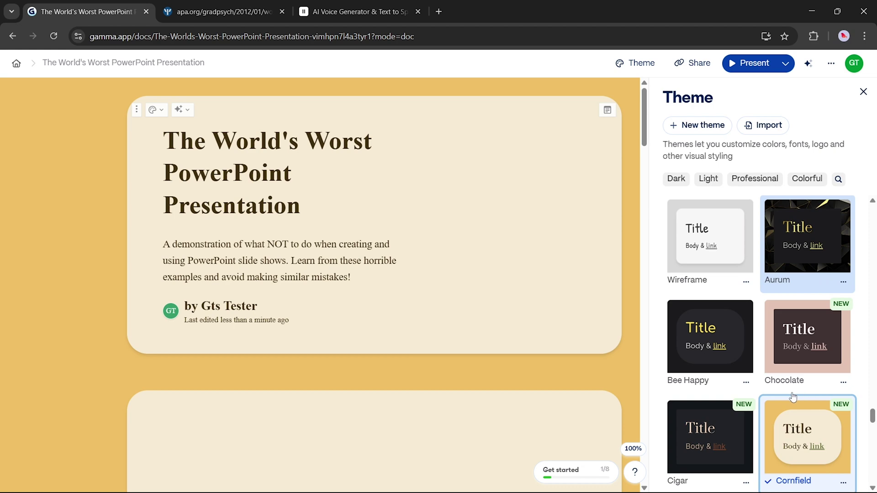
pyautogui.scroll(-5, 643, 273)
pyautogui.scroll(-3, 643, 273)
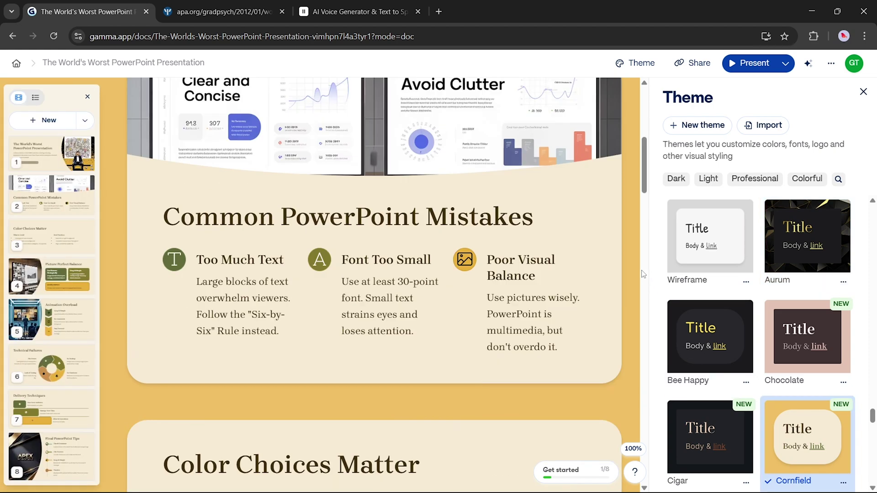
pyautogui.moveTo(643, 189); pyautogui.dragTo(640, 137)
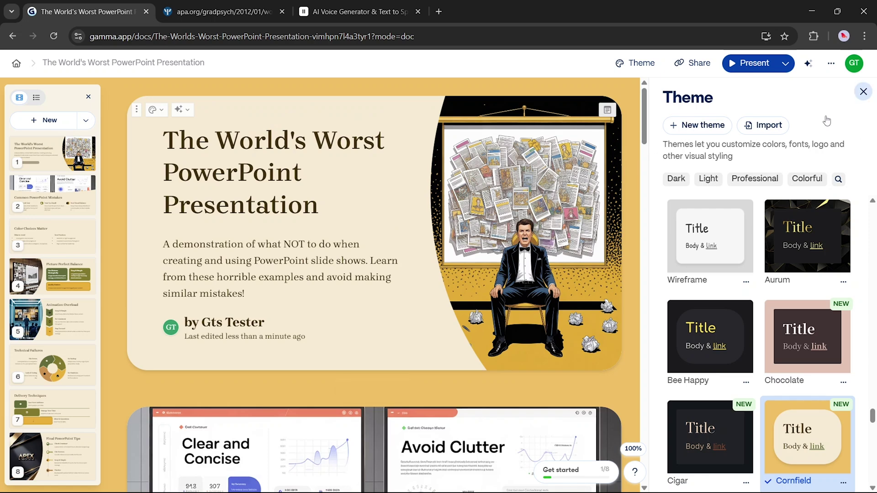
pyautogui.click(623, 177)
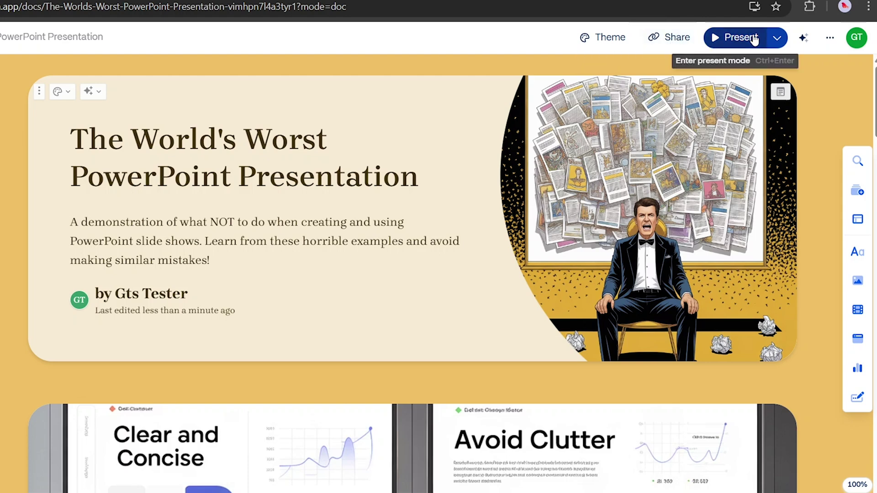
# Step: Examine the available ways to present the deck and the AI editing options for the title card
pyautogui.click(777, 39)
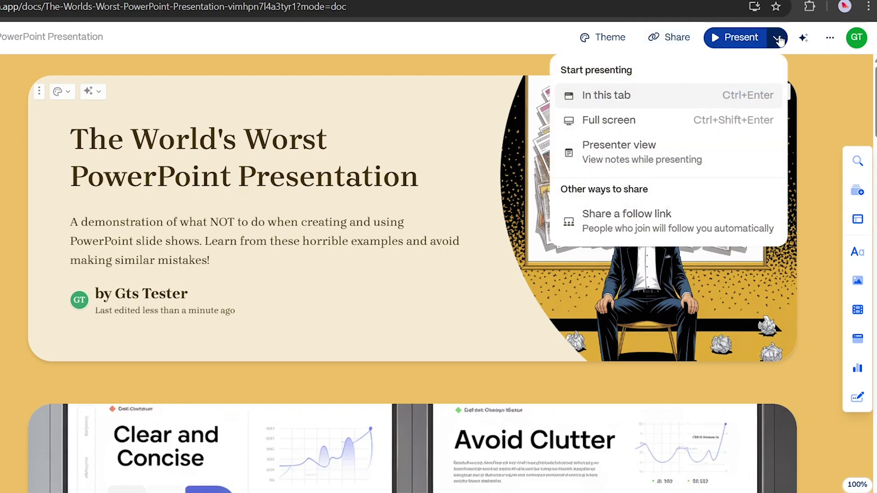
pyautogui.click(778, 39)
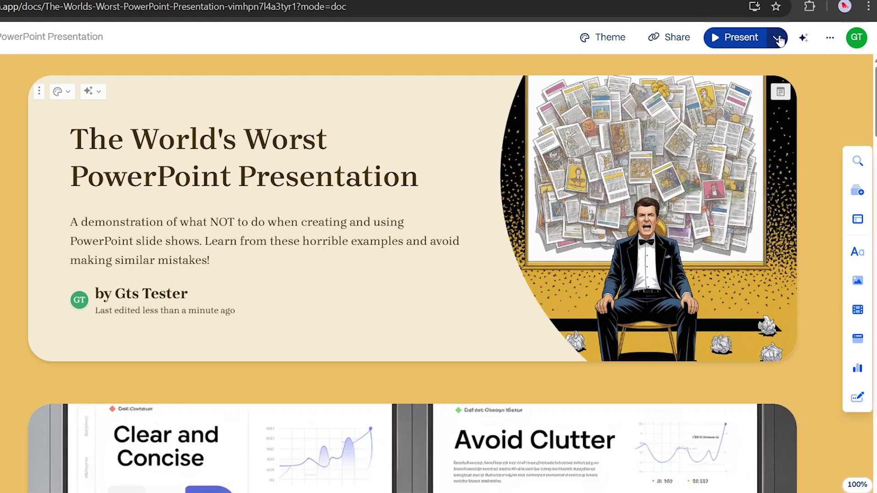
pyautogui.click(803, 40)
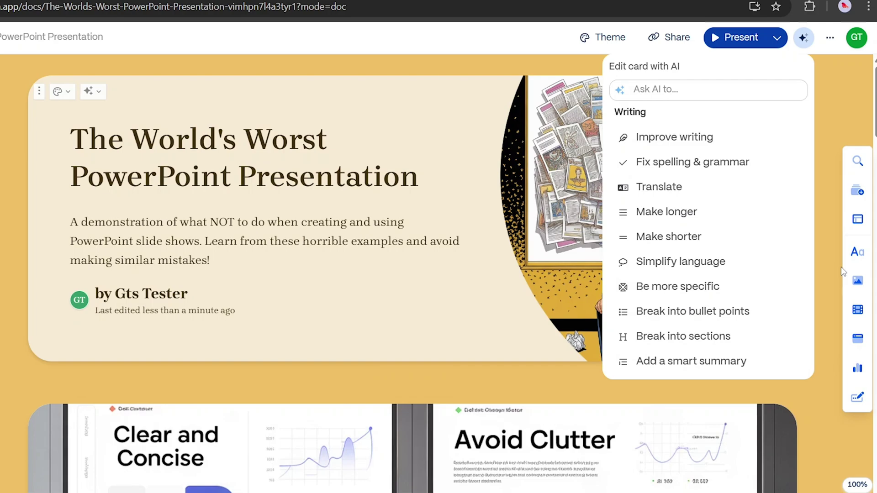
# Step: Export all cards of the presentation to PDF and open the exported file
pyautogui.click(830, 38)
pyautogui.click(671, 276)
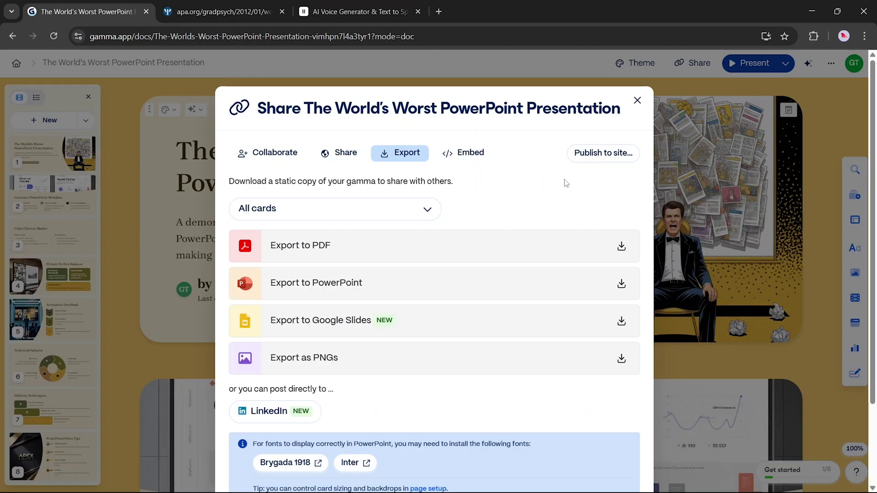
pyautogui.scroll(-2, 566, 183)
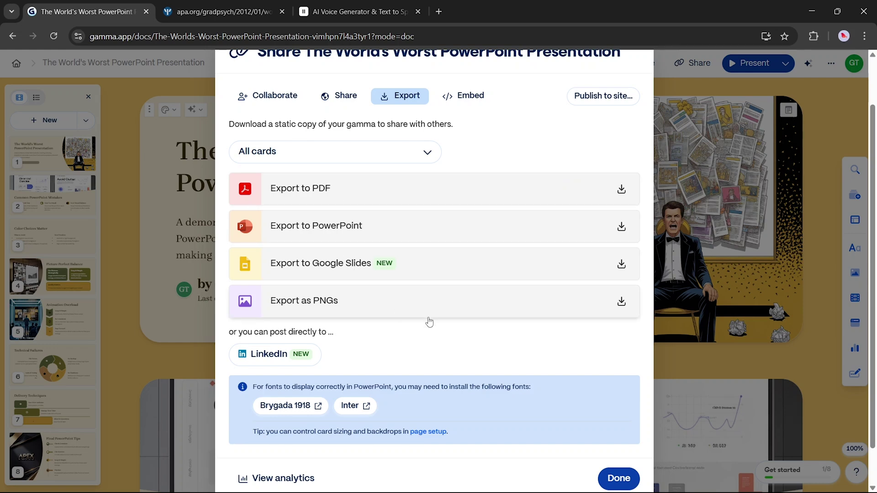
pyautogui.click(327, 191)
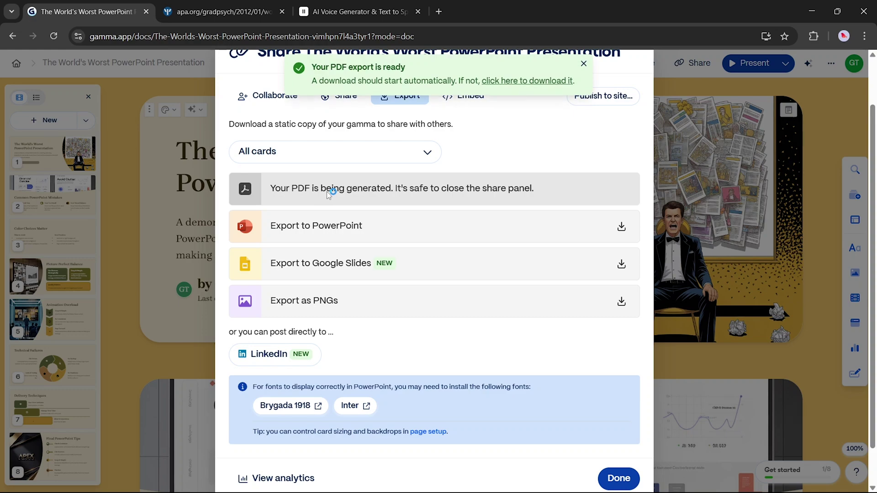
pyautogui.click(504, 83)
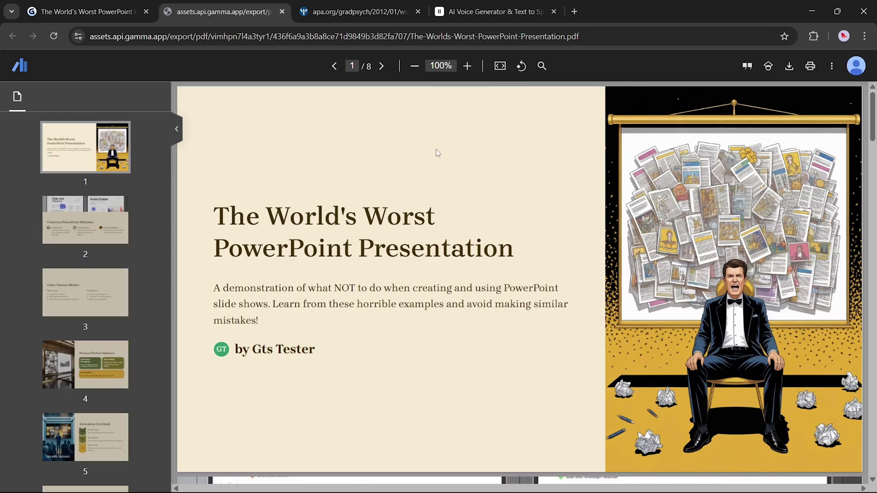
# Step: Review the exported PDF page by page from Common PowerPoint Mistakes through Final PowerPoint Tips
pyautogui.click(114, 220)
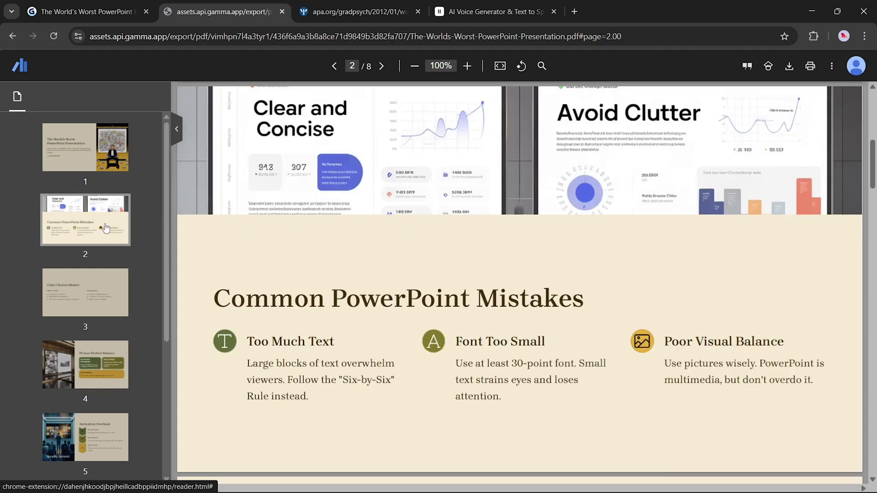
pyautogui.click(105, 288)
pyautogui.click(98, 362)
pyautogui.scroll(-1, 98, 365)
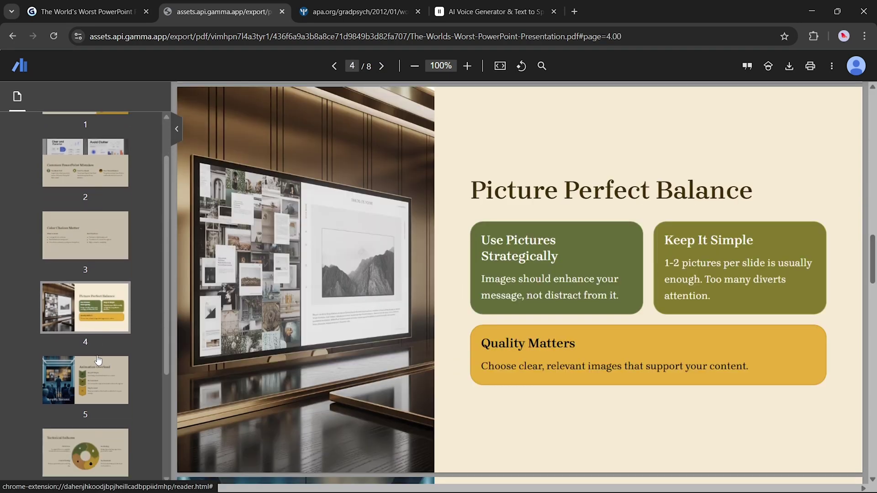
pyautogui.click(98, 375)
pyautogui.scroll(-2, 98, 366)
pyautogui.click(99, 361)
pyautogui.click(101, 390)
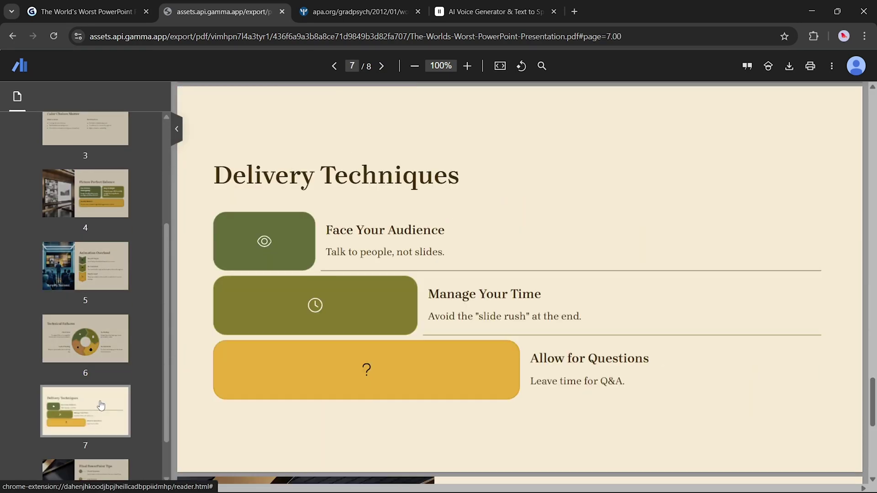
pyautogui.scroll(-2, 101, 402)
pyautogui.click(100, 417)
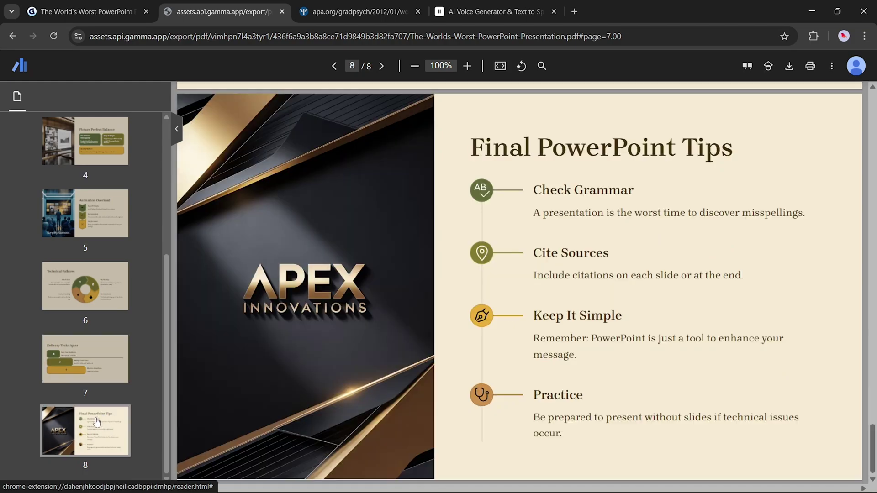